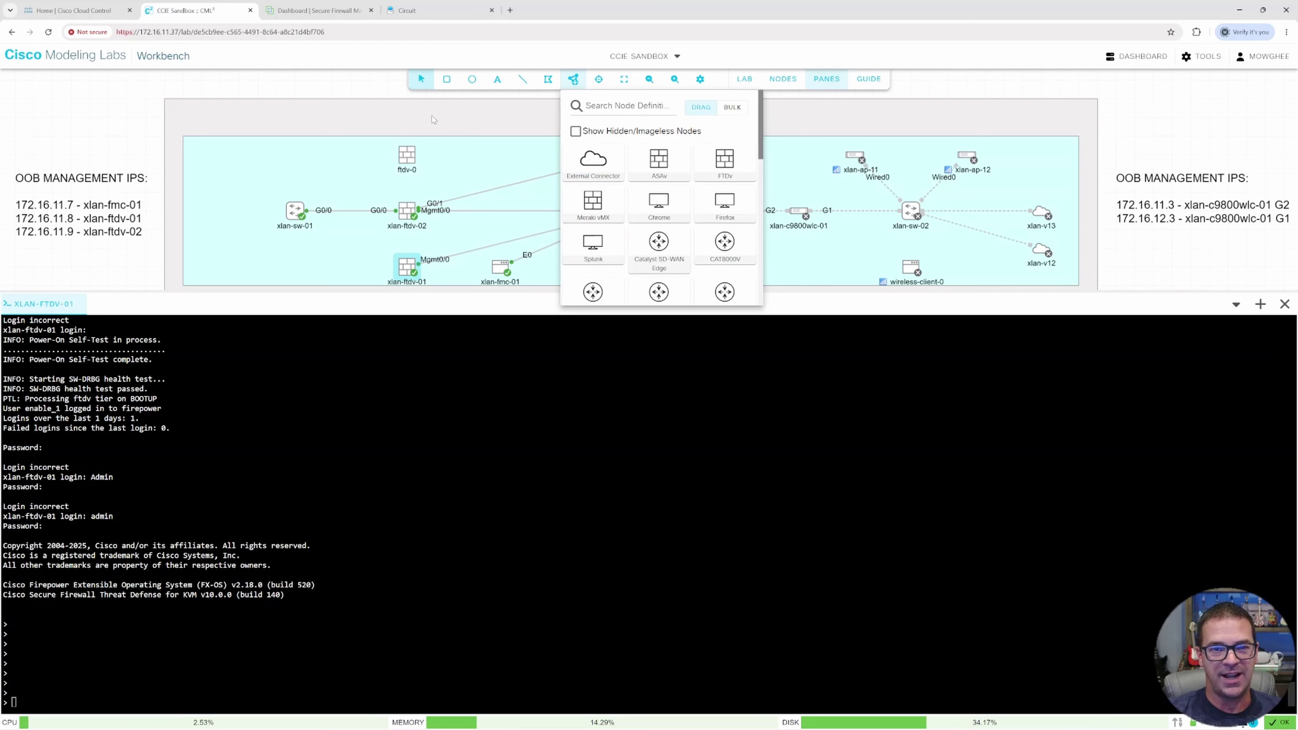
Examine the day0-config of the ftdv-0 node, including its hostname, admin password, DNS, IPv4 and manager fields
click(407, 155)
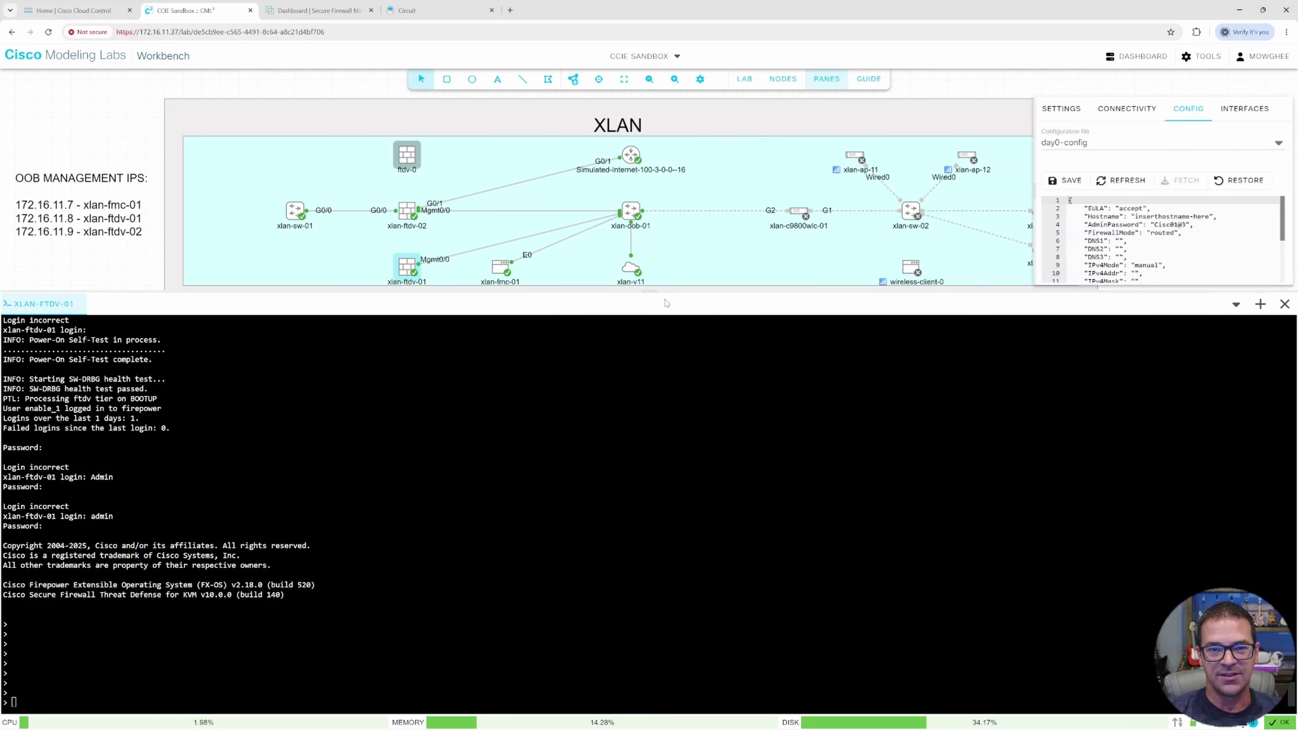
drag(649, 290, 701, 458)
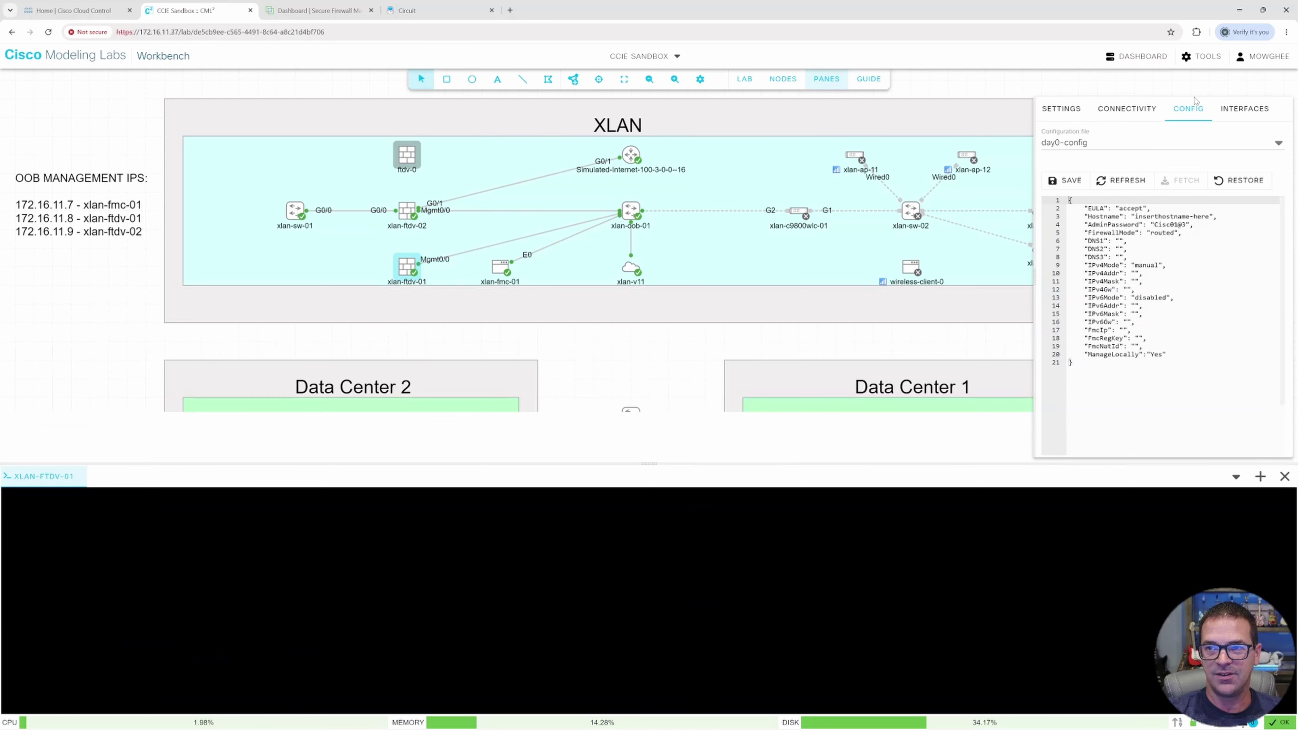
drag(1176, 367, 1062, 195)
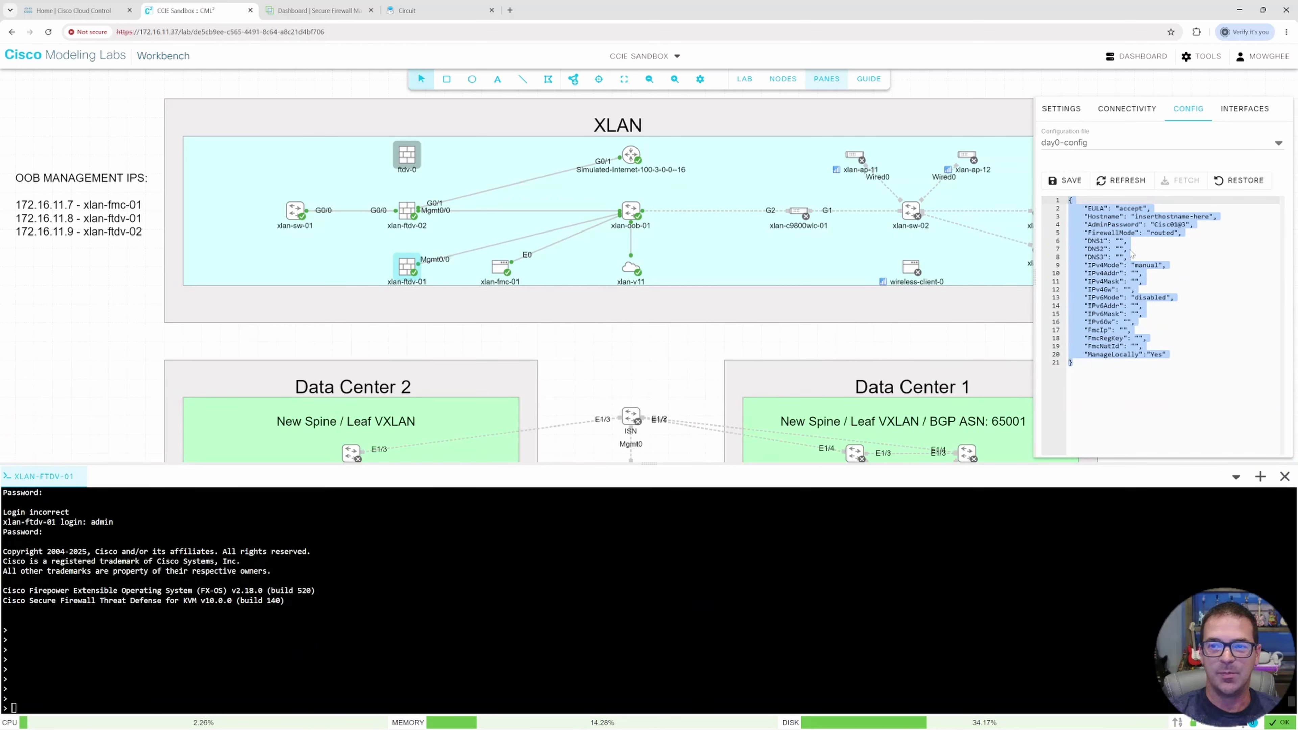
click(1150, 249)
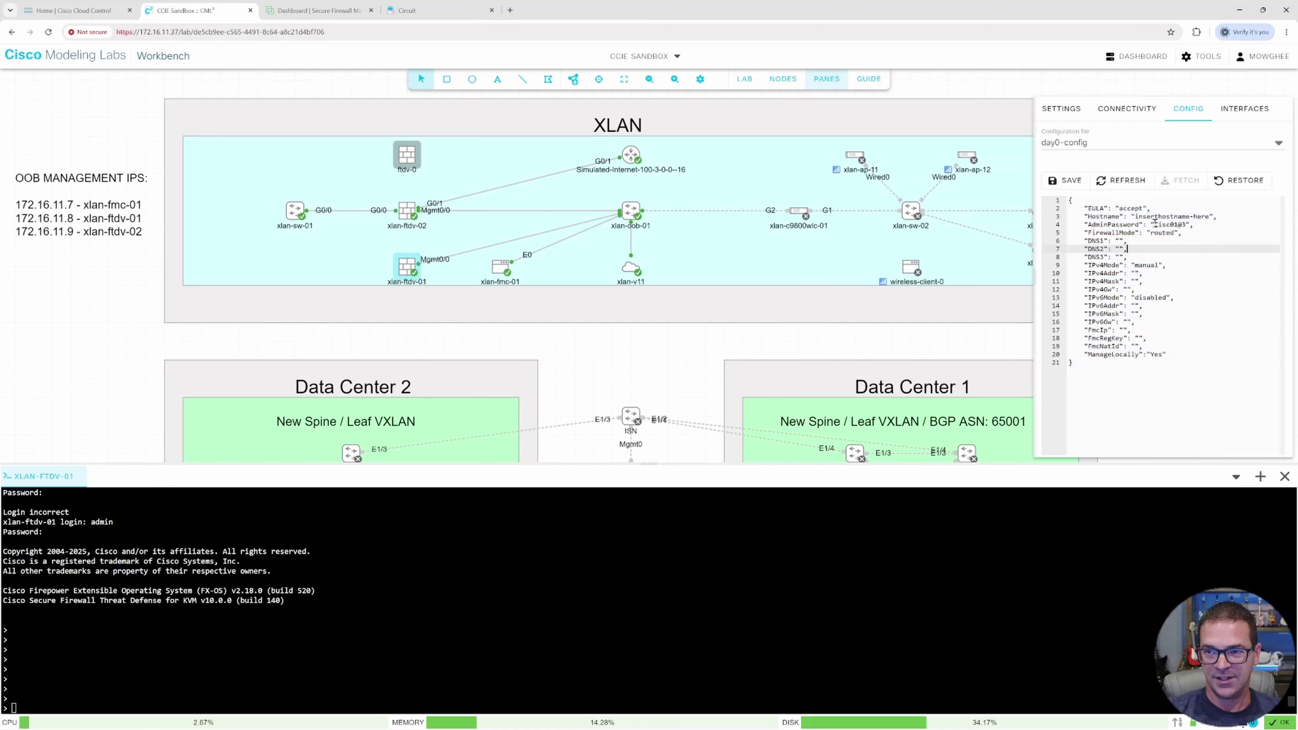
click(1119, 241)
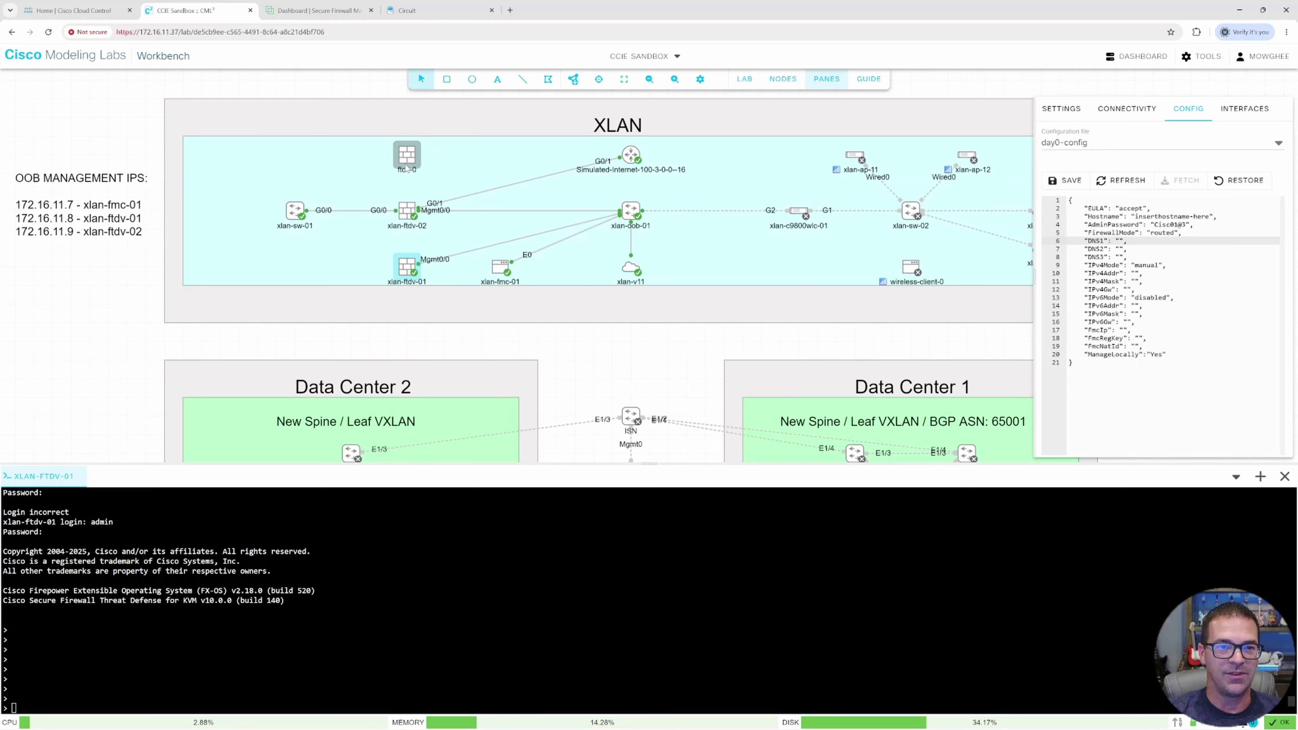
drag(648, 463, 648, 309)
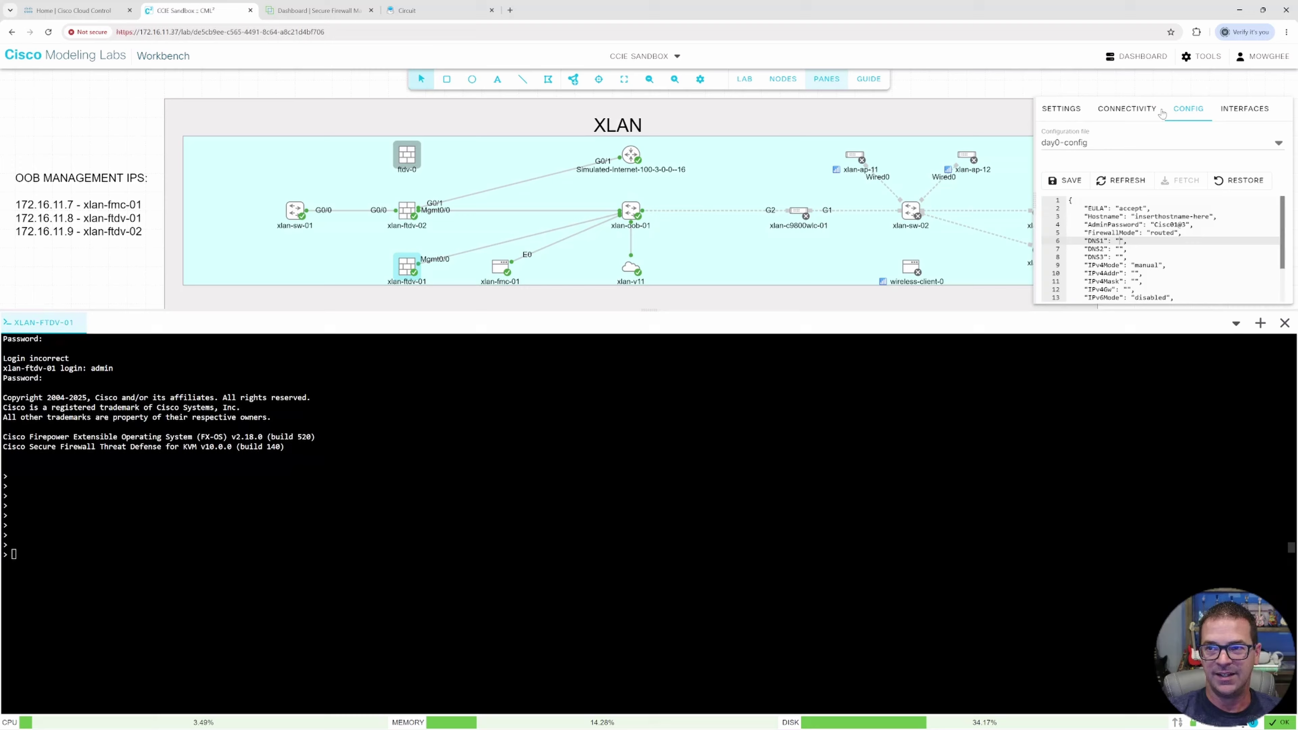
click(1153, 85)
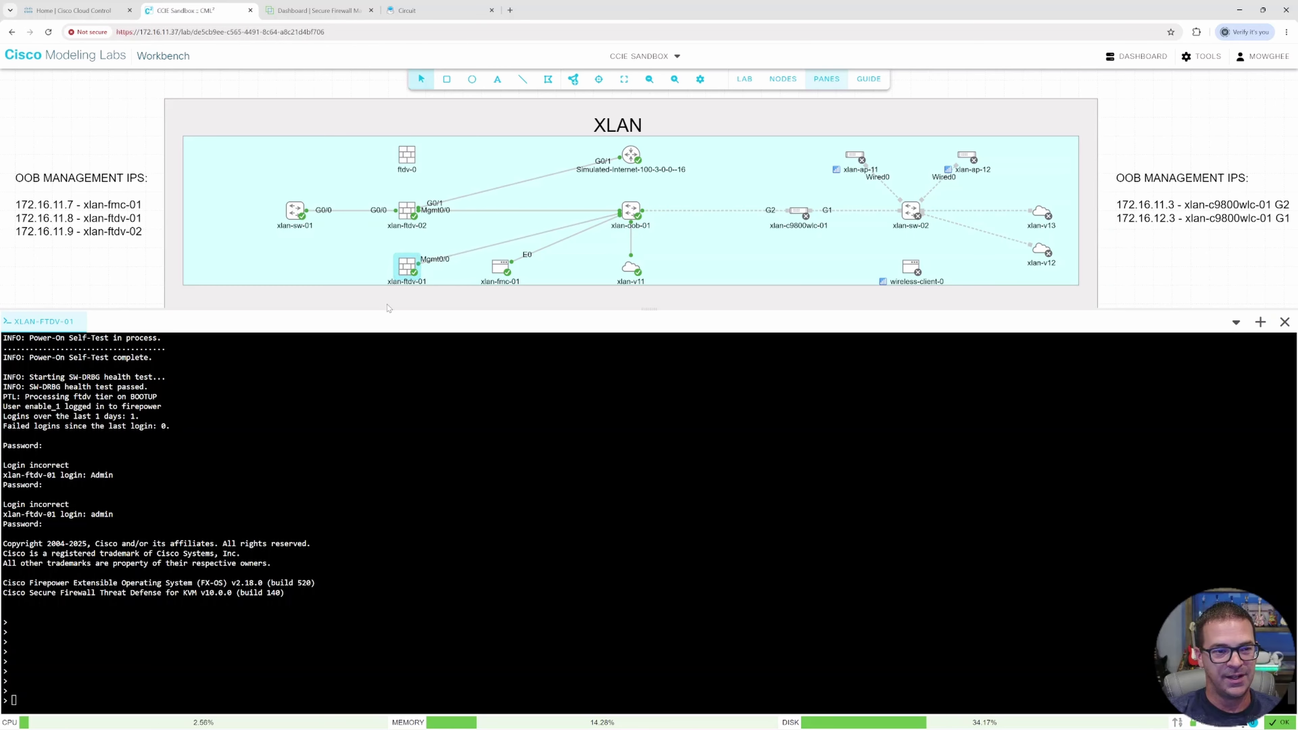
Review the boot and login output in the xlan-ftdv-01 console and return to its command prompt
drag(253, 436, 253, 446)
scroll(170, 518, up, 5)
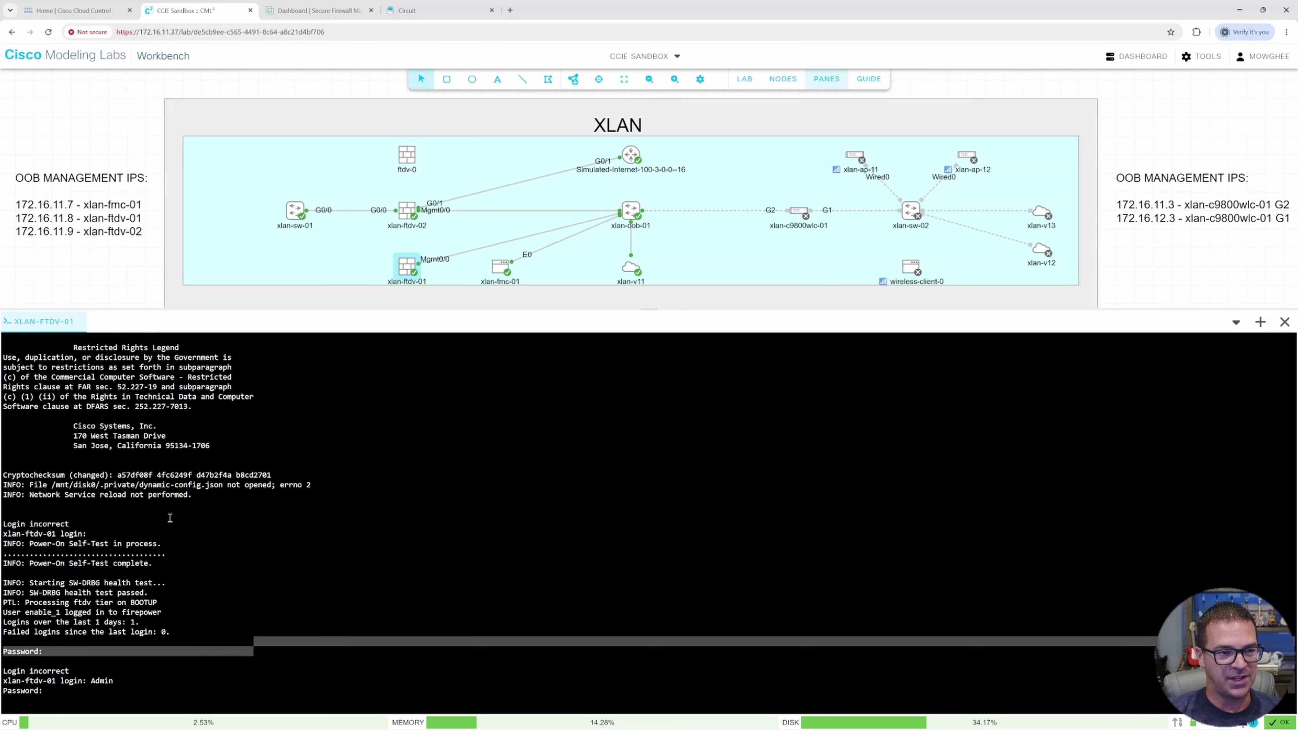
scroll(170, 518, up, 2)
scroll(139, 475, down, 5)
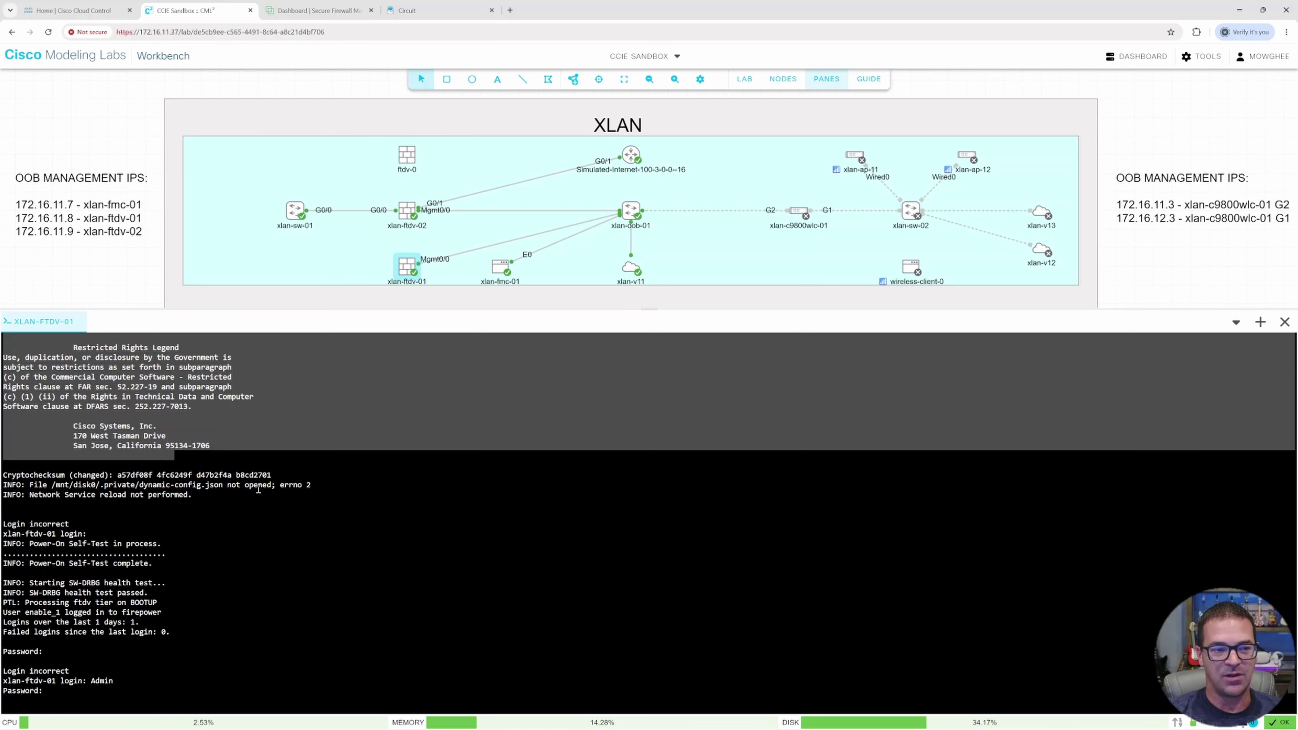
key(Return)
key(Return)
key(Return)
key(Return)
key(Return)
key(Return)
key(Return)
key(Return)
drag(68, 437, 123, 544)
click(288, 620)
key(Return)
key(Return)
key(Return)
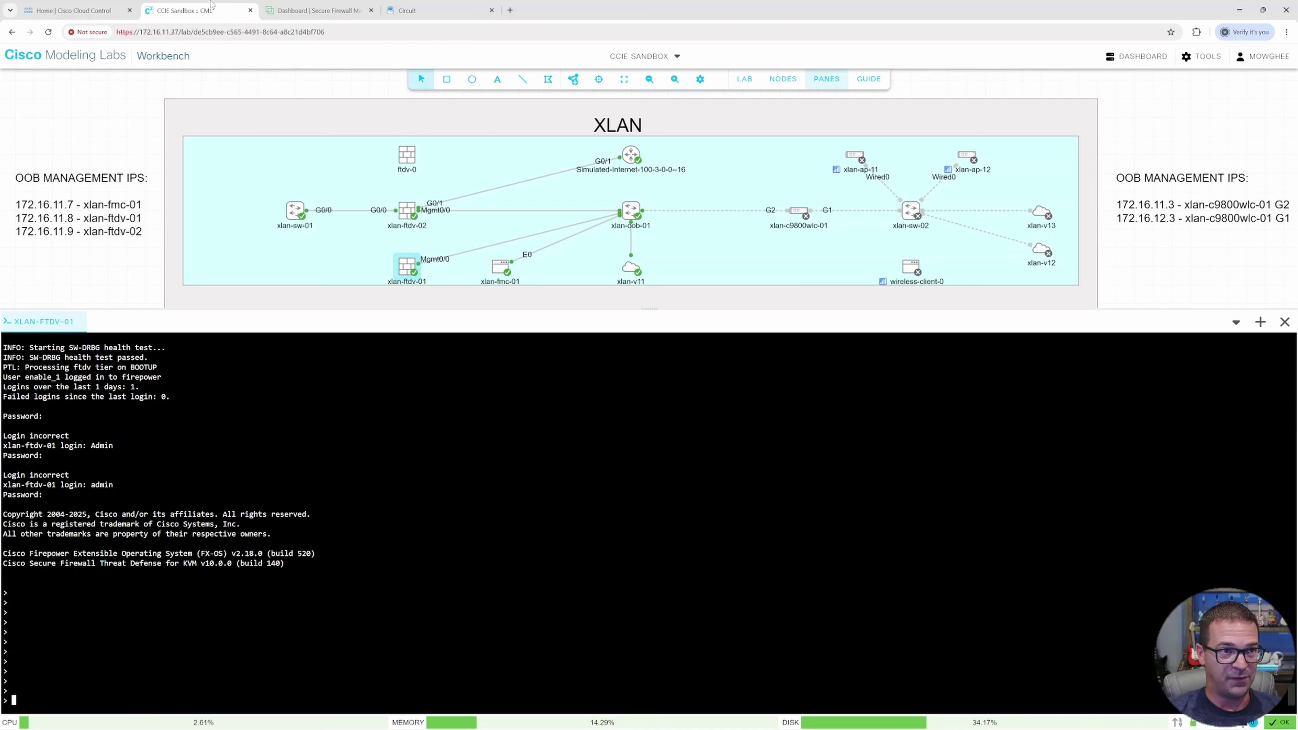
Switch to Cisco Cloud Control and open the firewall Security Devices inventory within the Security product
click(74, 12)
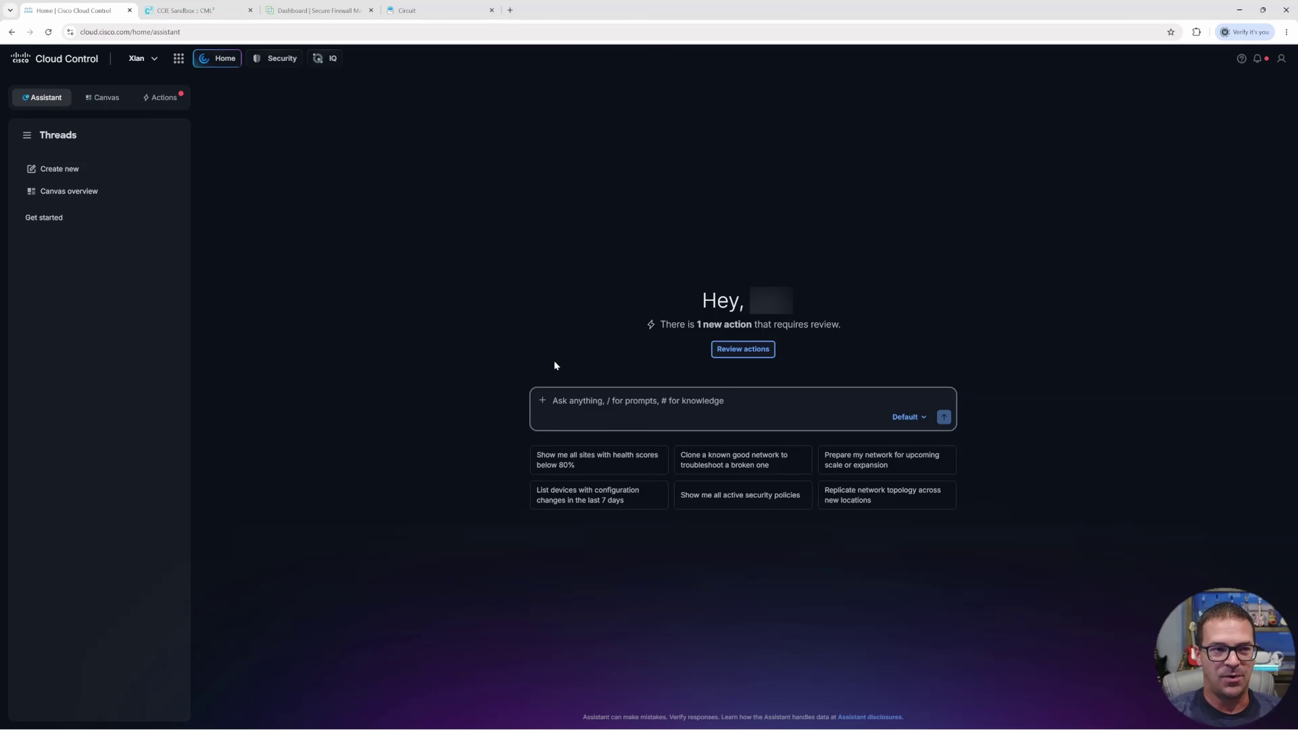
click(178, 59)
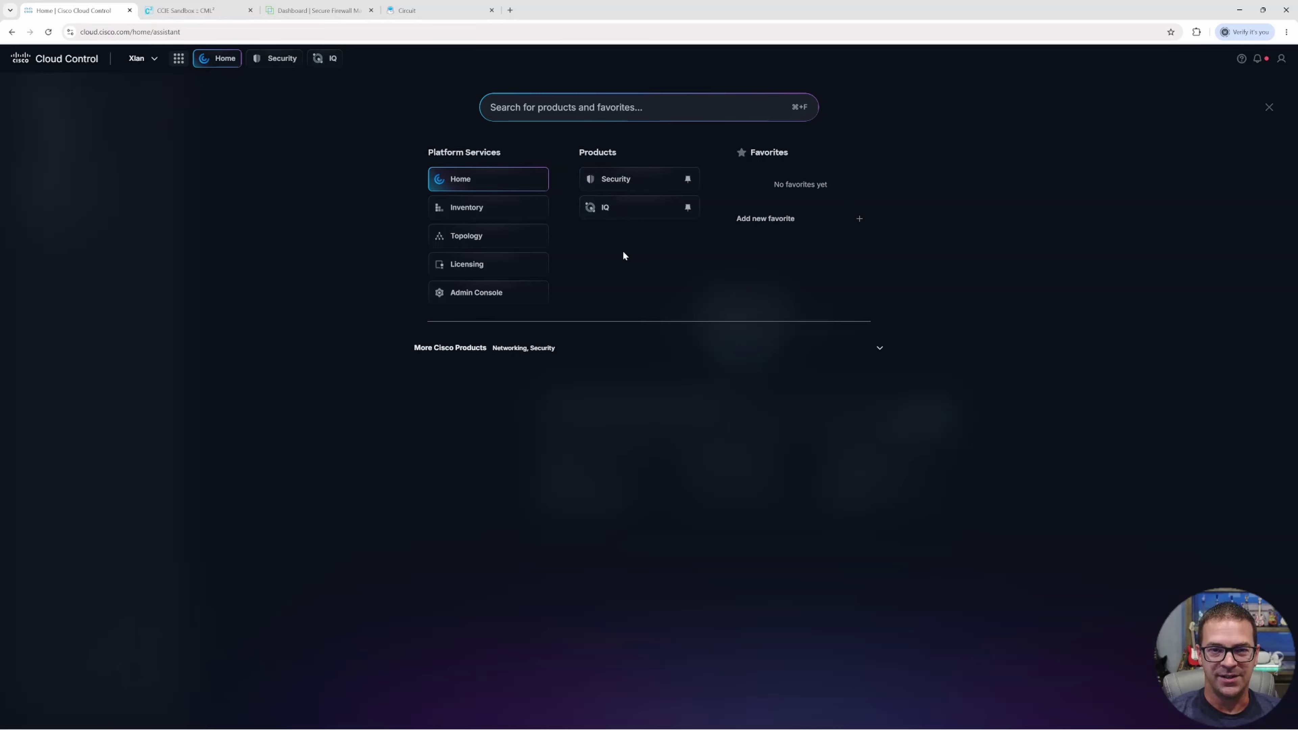
click(621, 184)
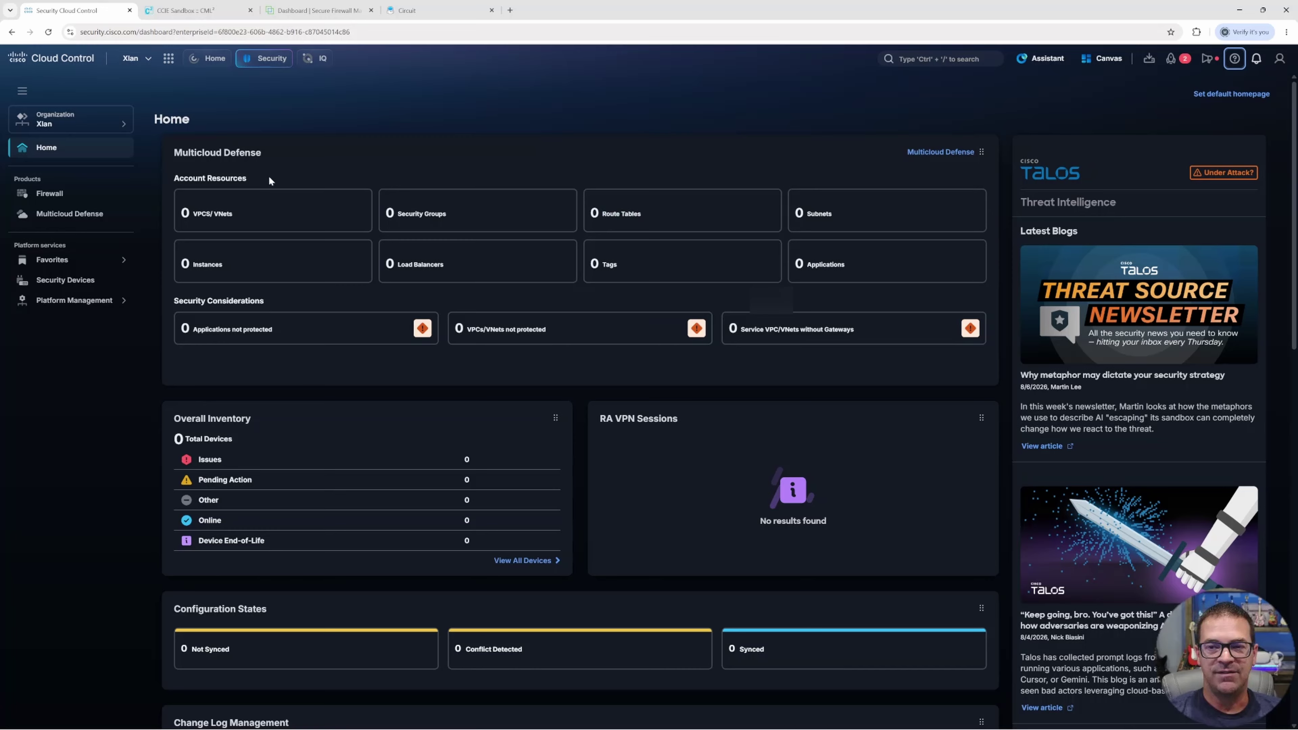
click(53, 197)
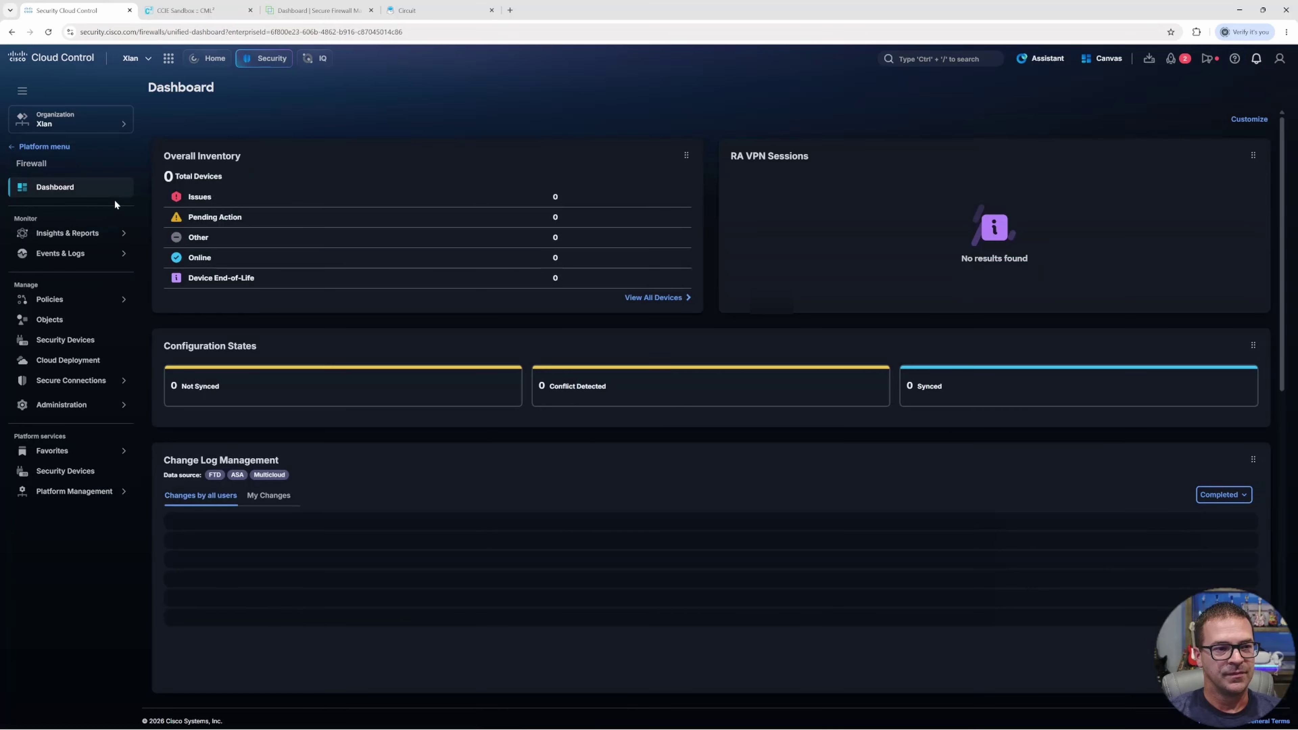
click(73, 341)
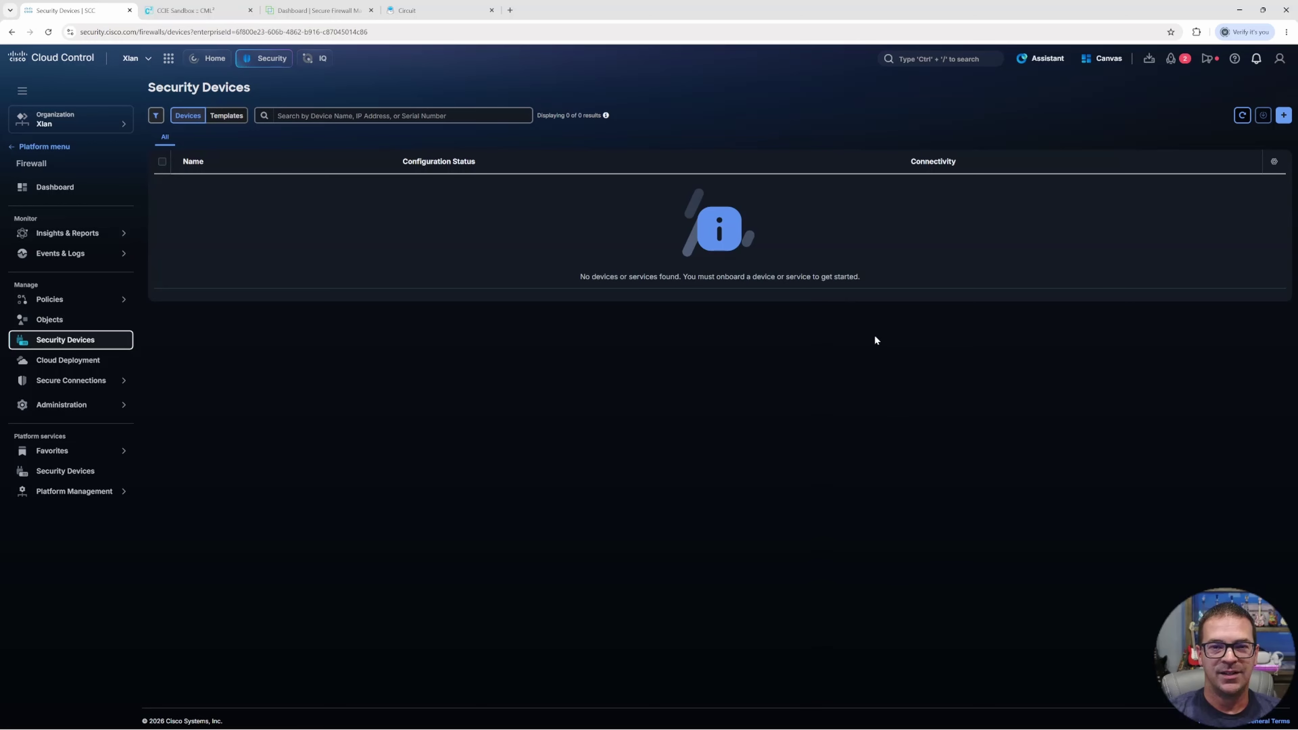
Start onboarding a new FTD device with the Use CLI Registration Key method
click(1284, 116)
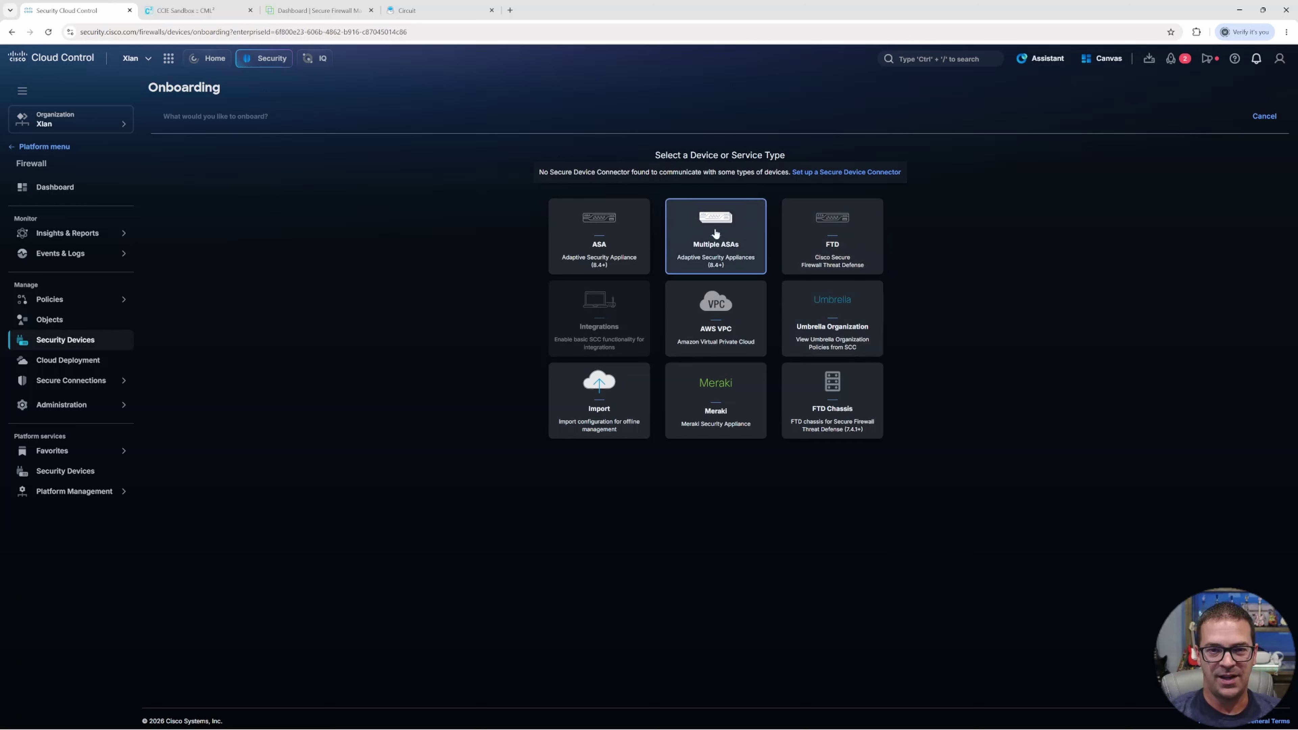
click(838, 225)
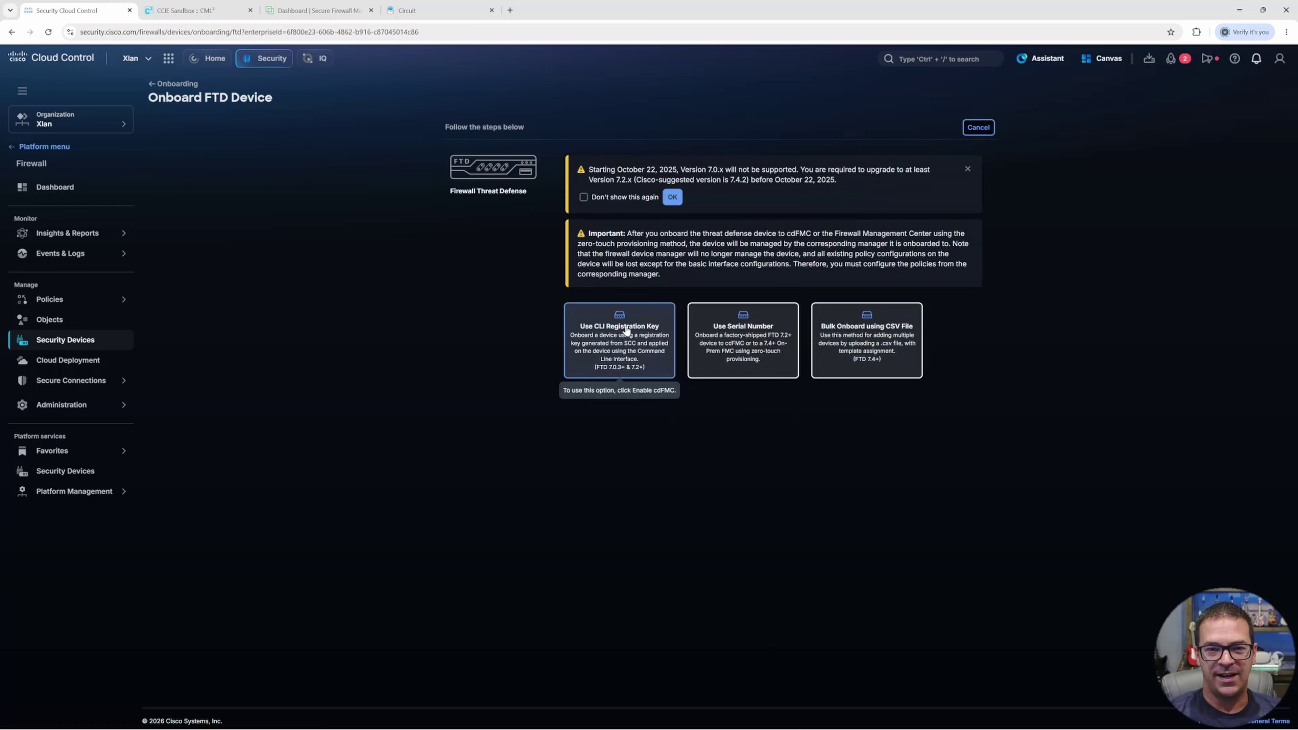
click(626, 349)
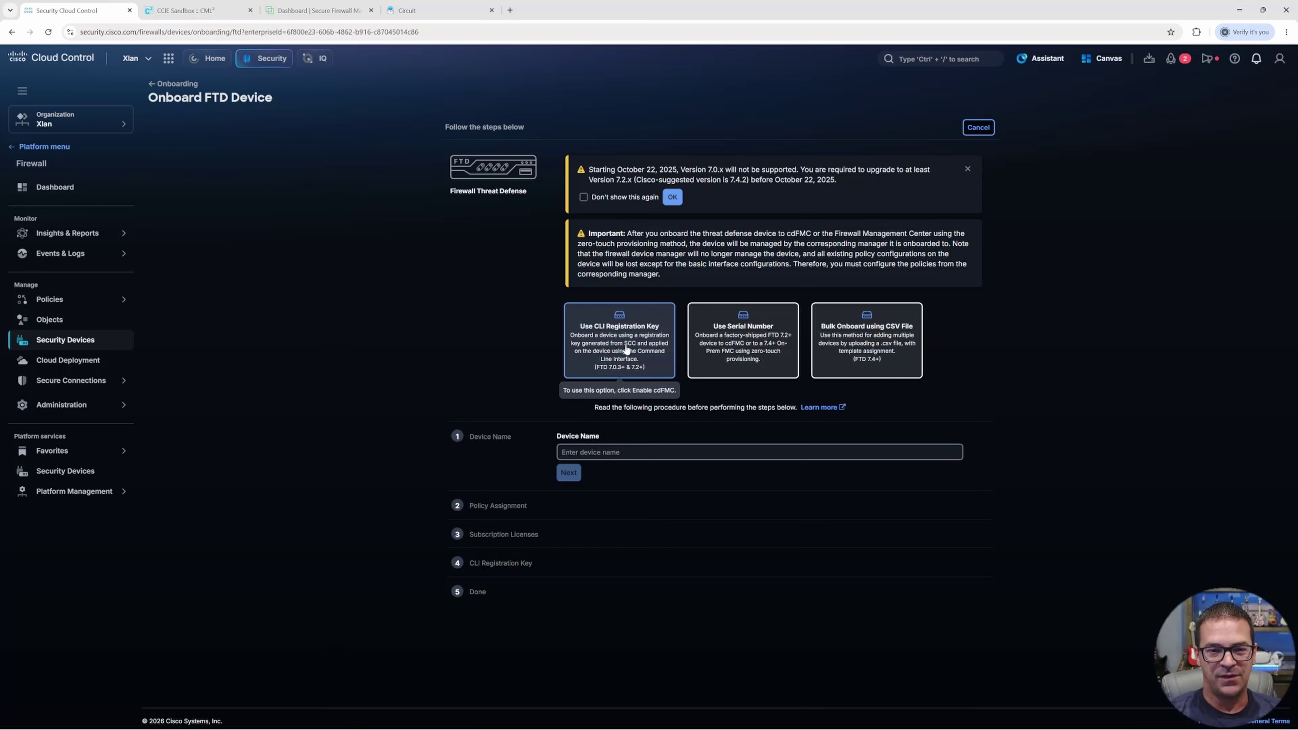
Check the firewall's name in the Cisco Modeling Labs topology and set the onboarding device name to xlan-ftdv-01
click(590, 451)
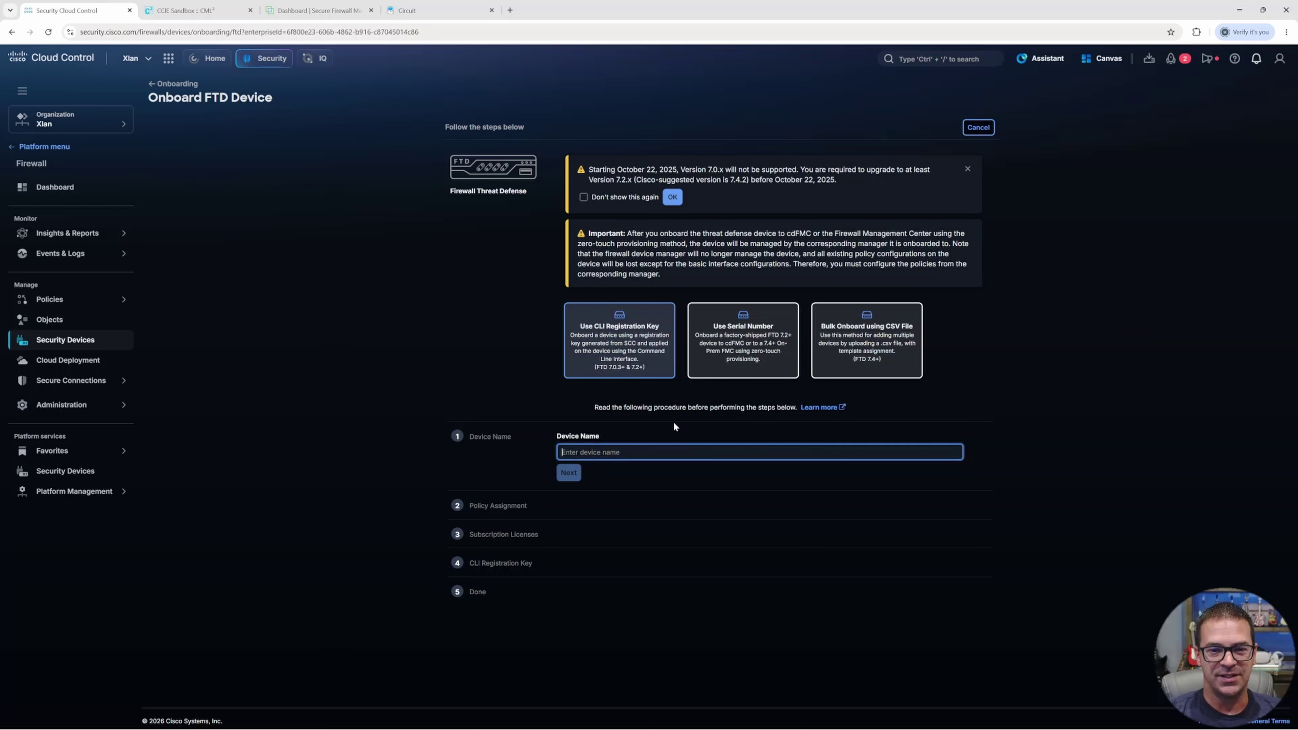
click(193, 13)
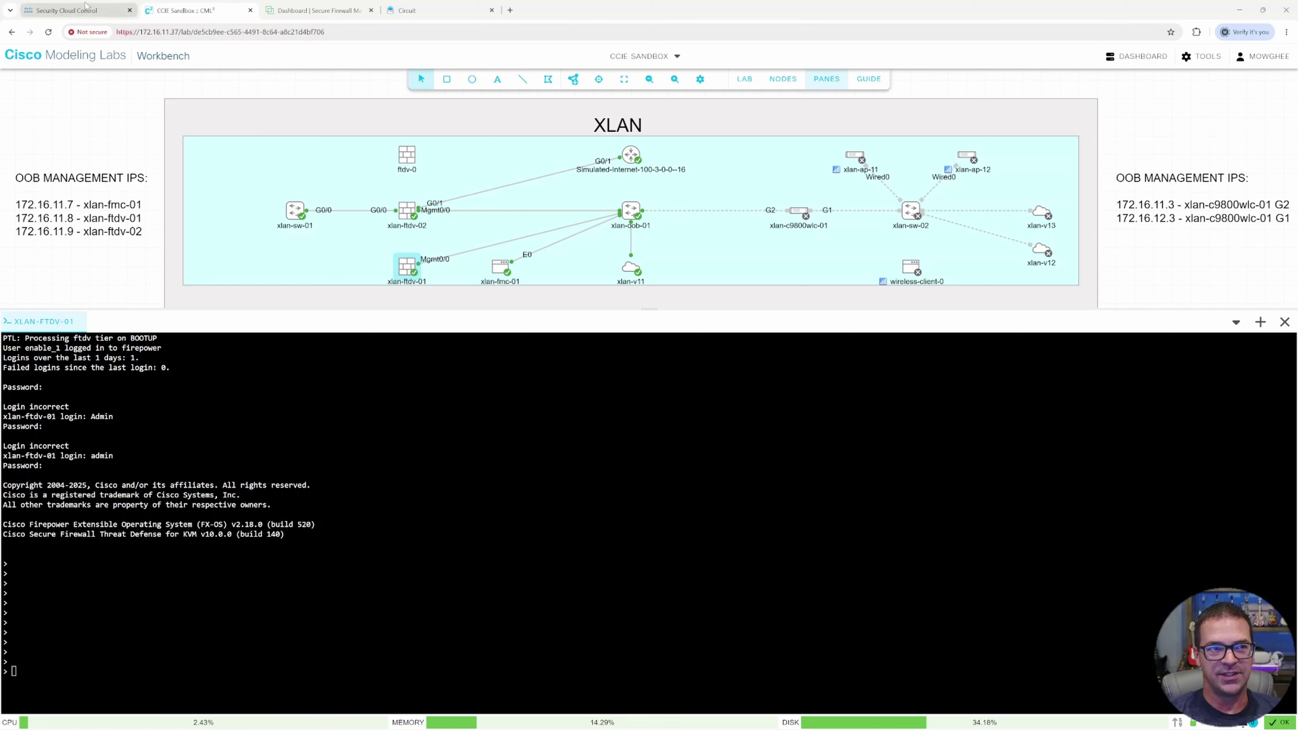
click(76, 10)
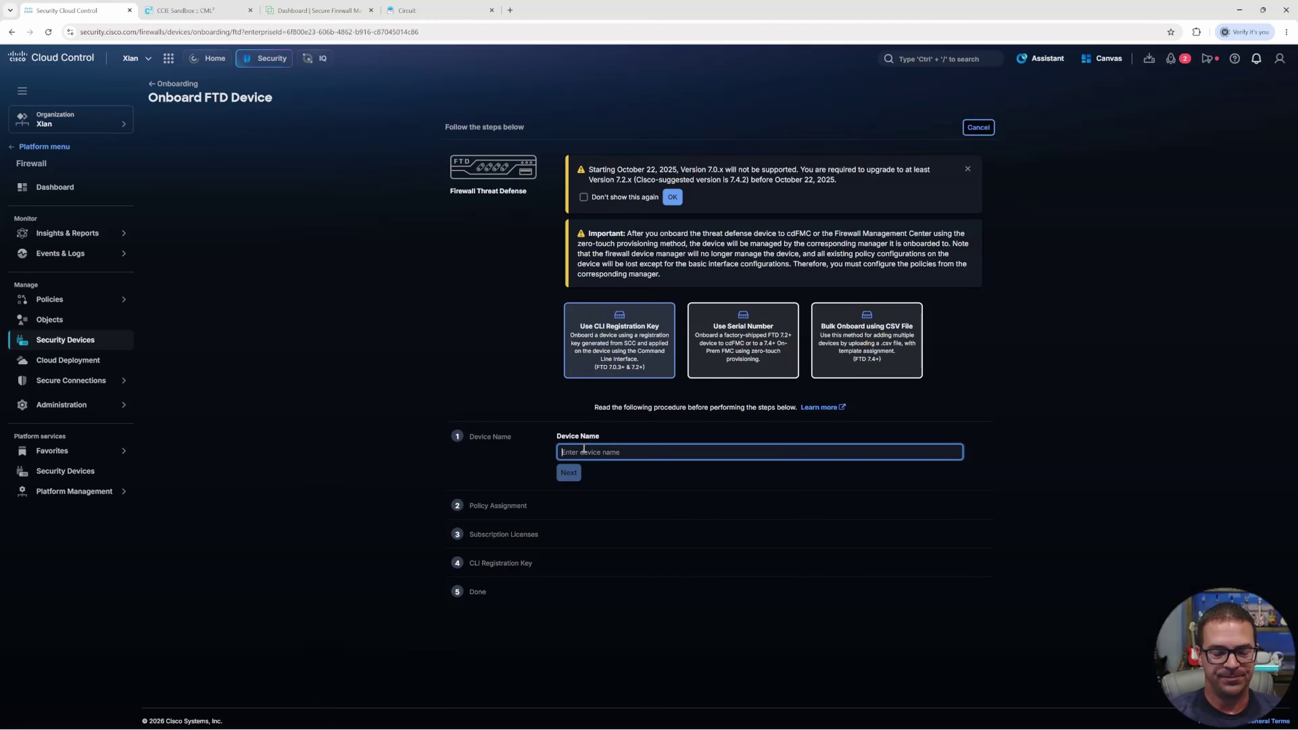
text(xlan-ftdv-01)
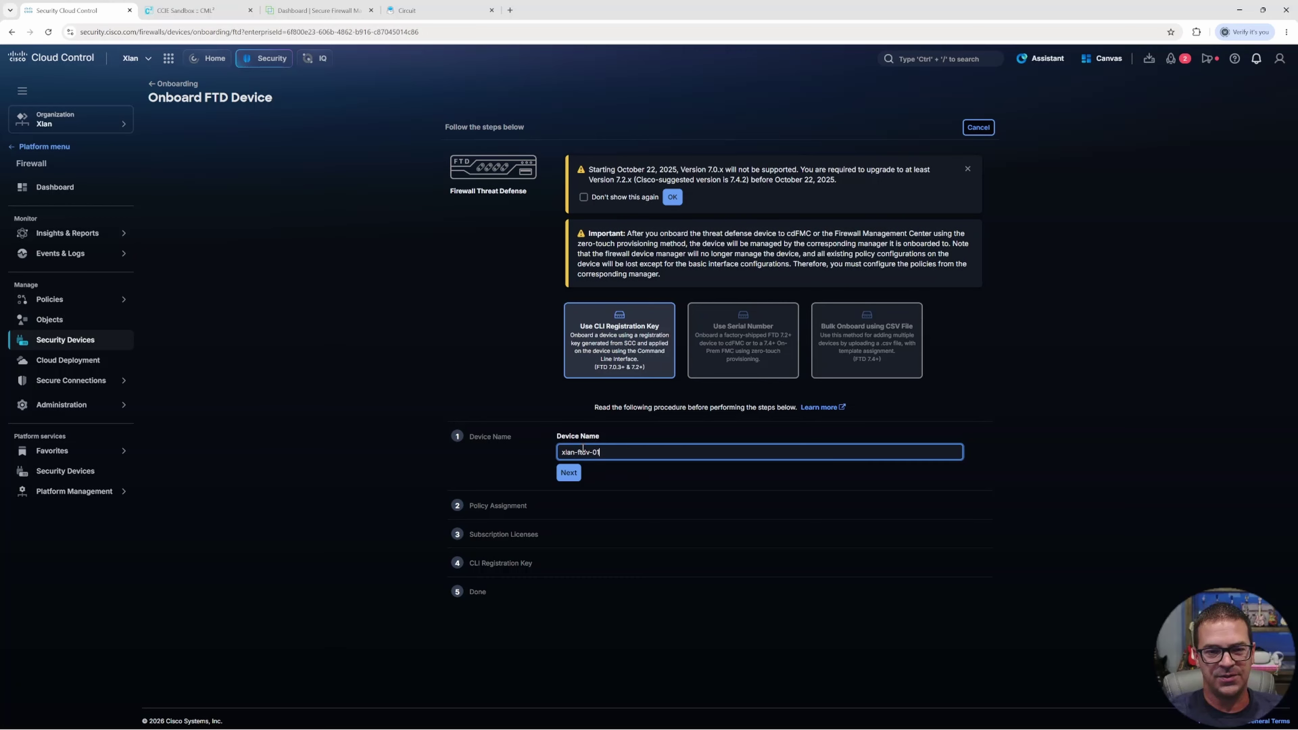
click(569, 472)
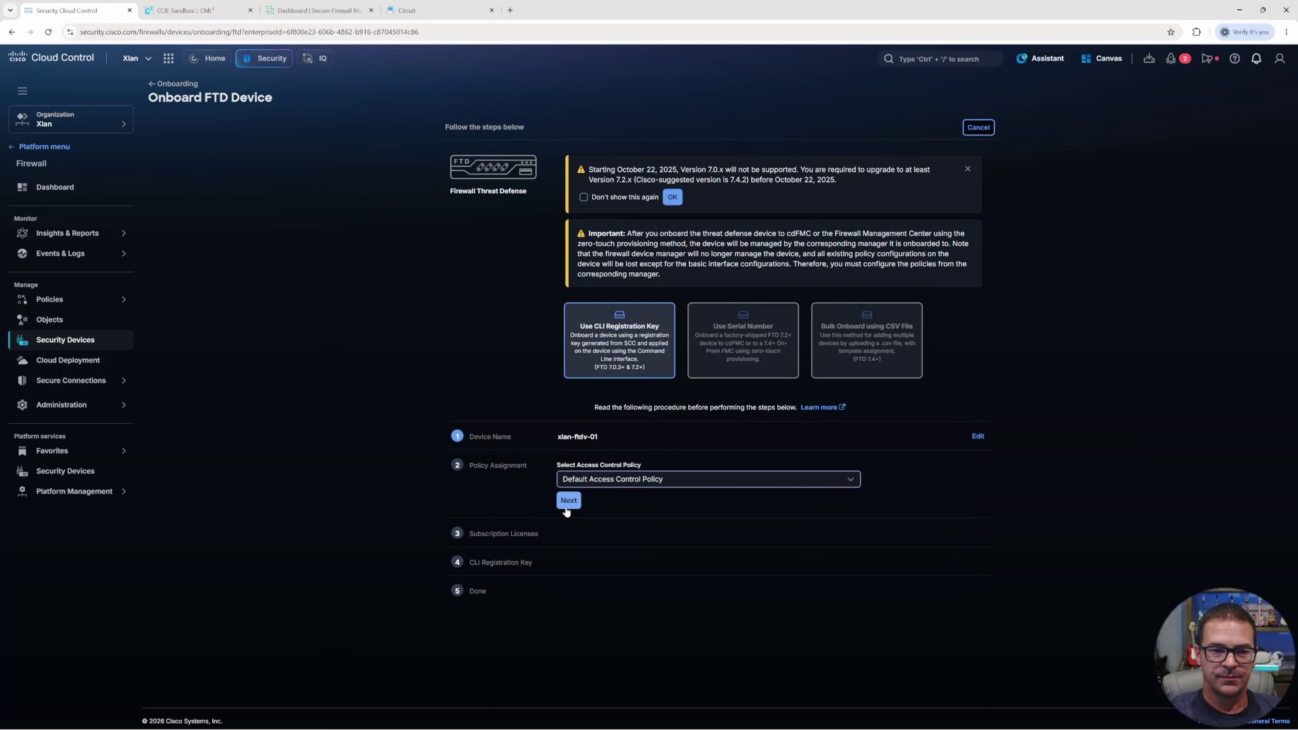
Assign the Default Access Control Policy to the device and proceed to the subscription licenses
click(618, 484)
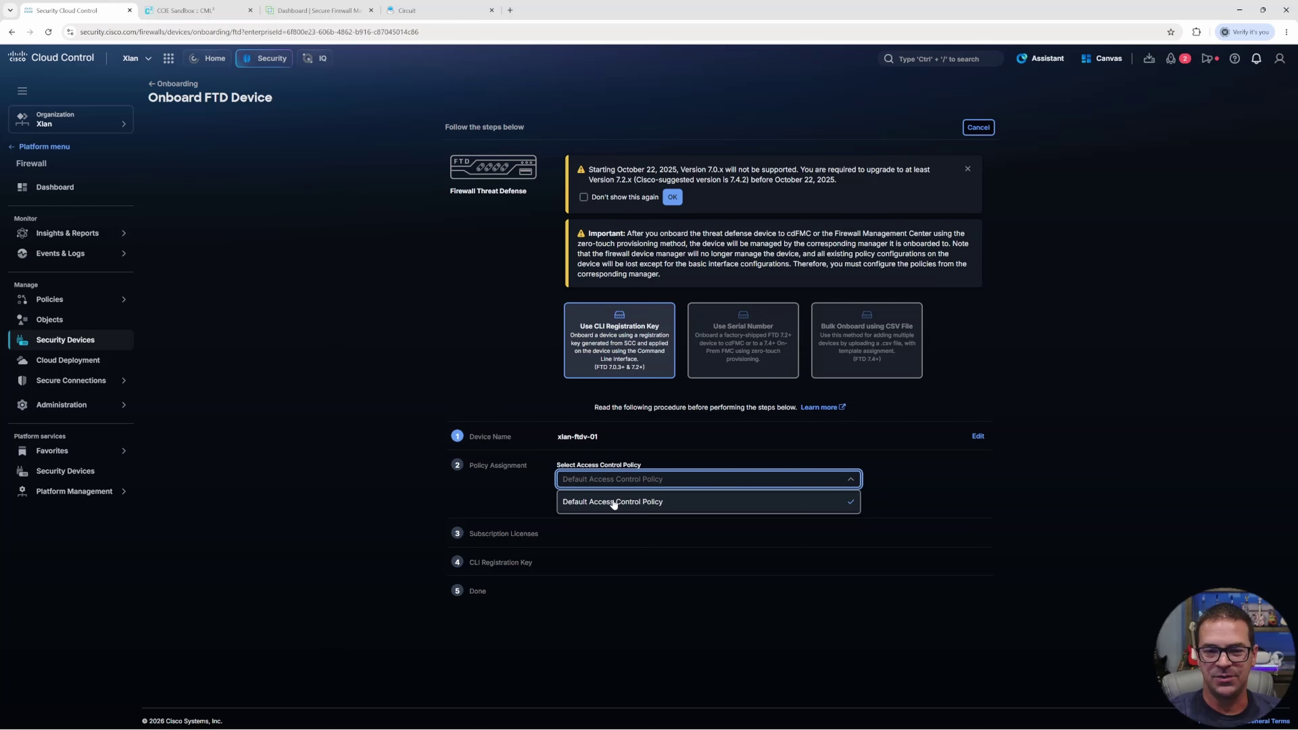
click(782, 469)
click(566, 502)
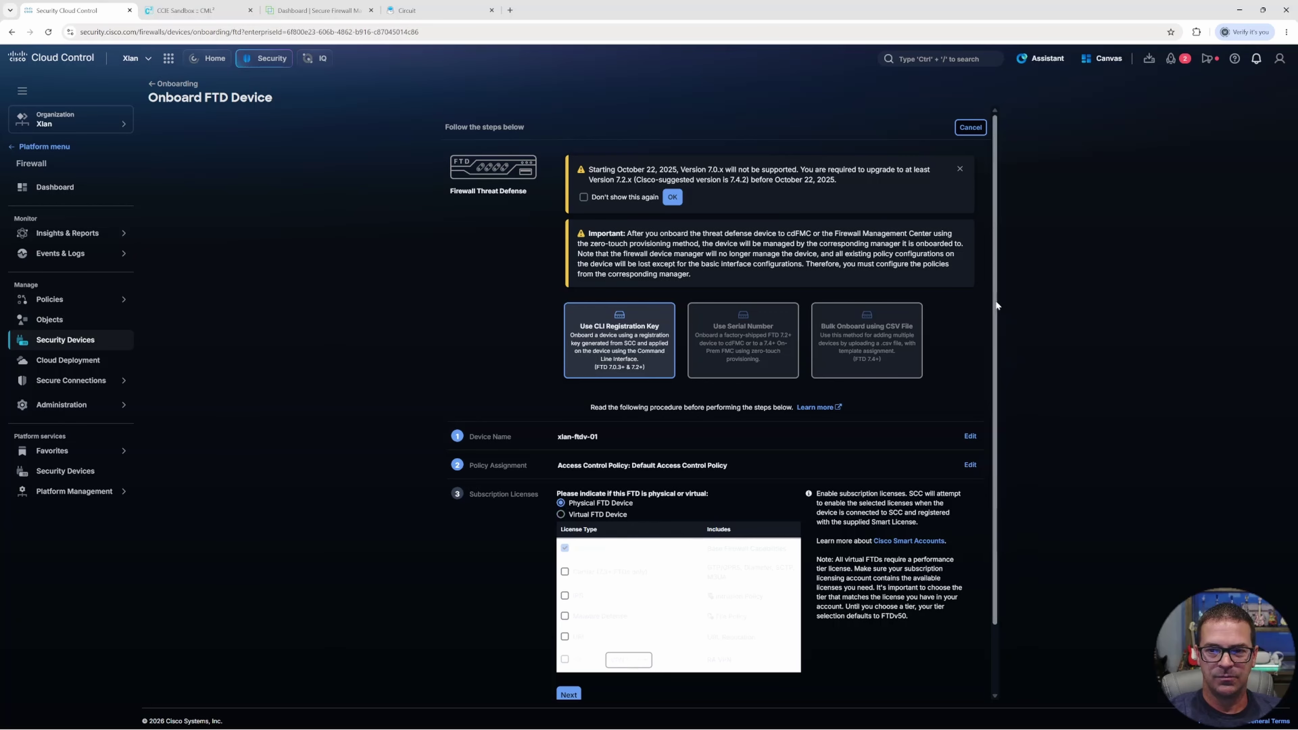
Set the license type to Virtual FTD Device with the FTDv5 - 100 Mbps performance tier and generate the CLI registration key
scroll(990, 448, down, 2)
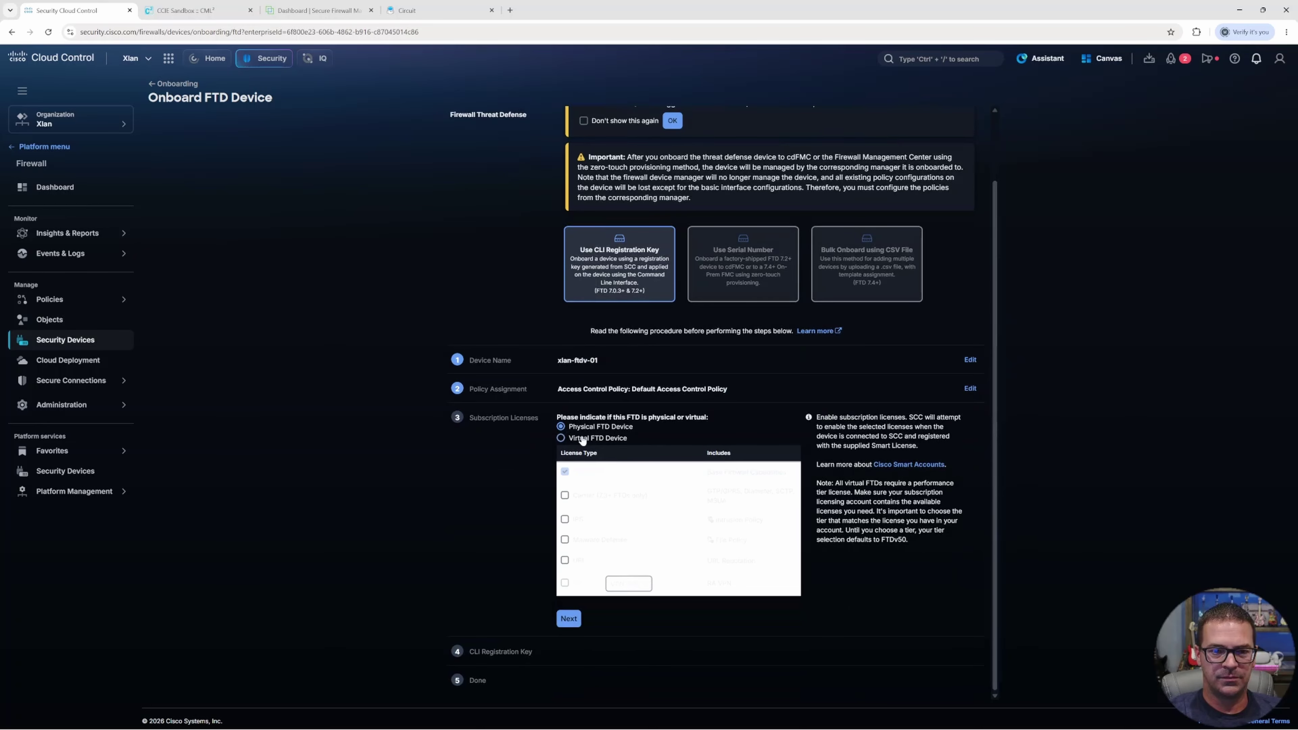
click(564, 439)
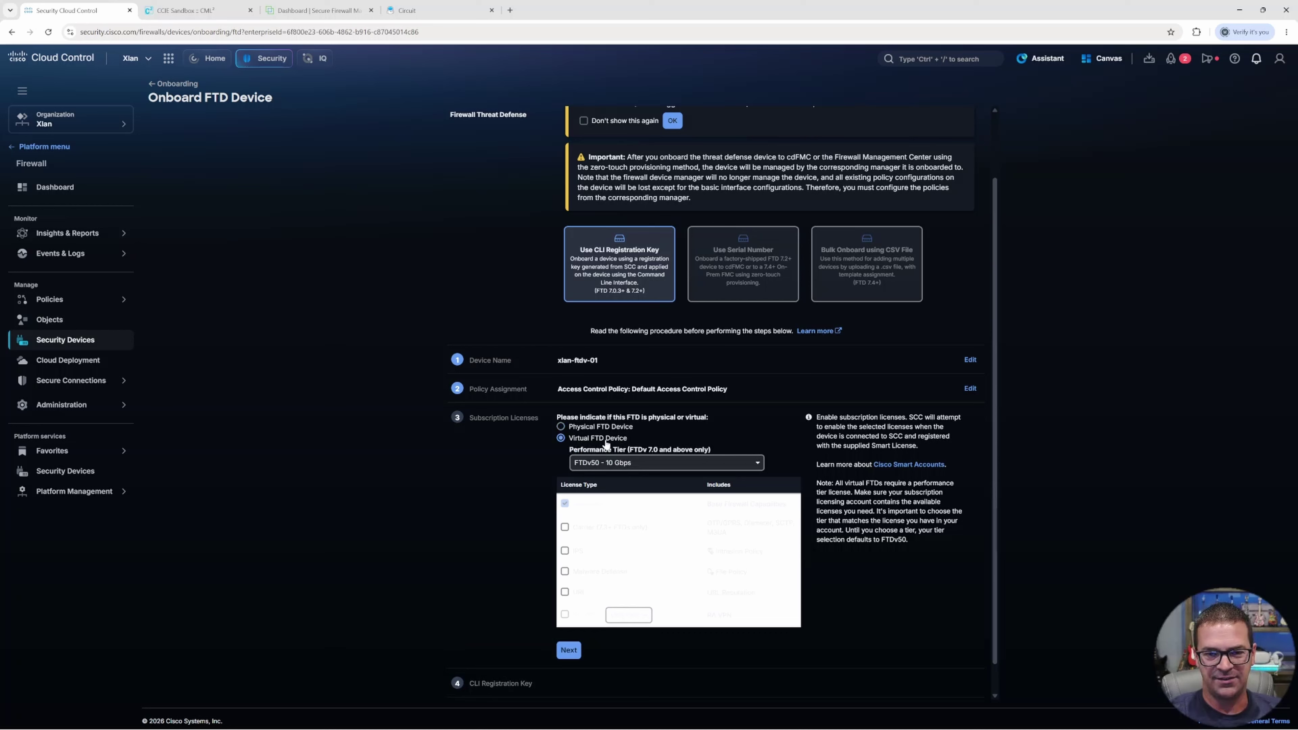
click(636, 465)
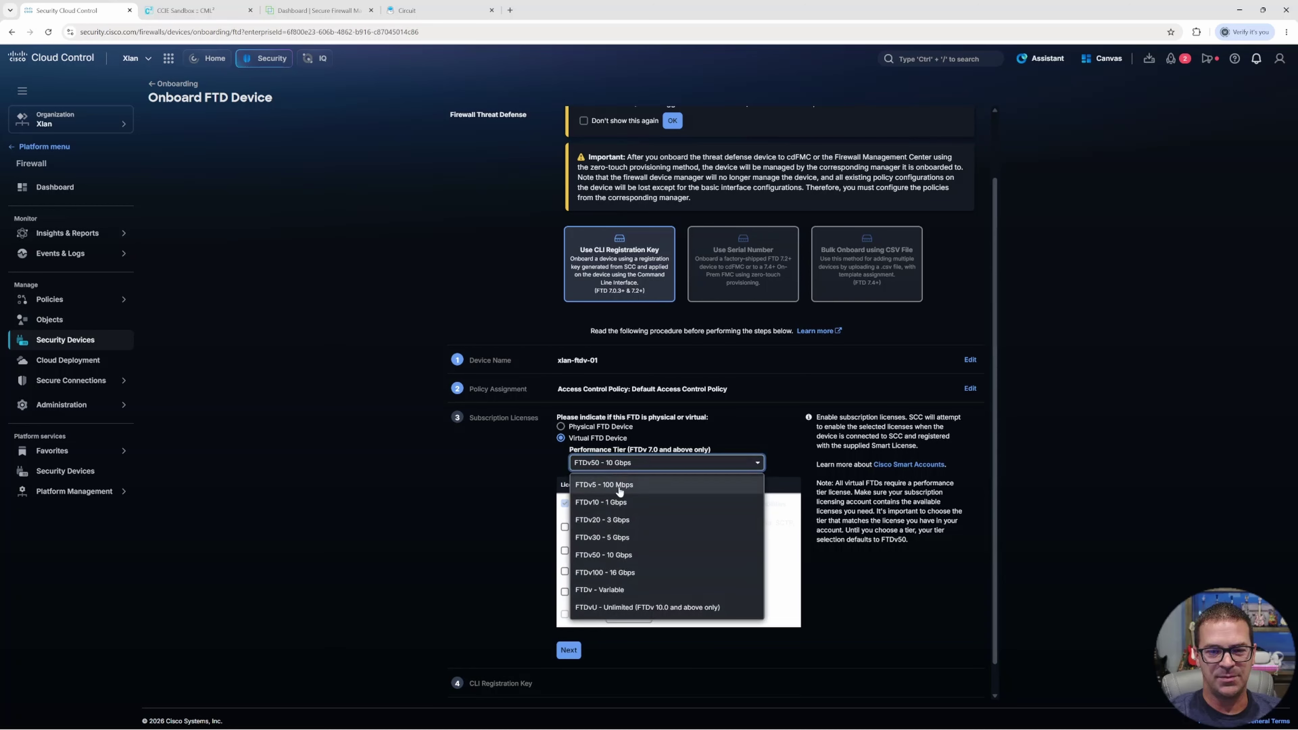
click(598, 486)
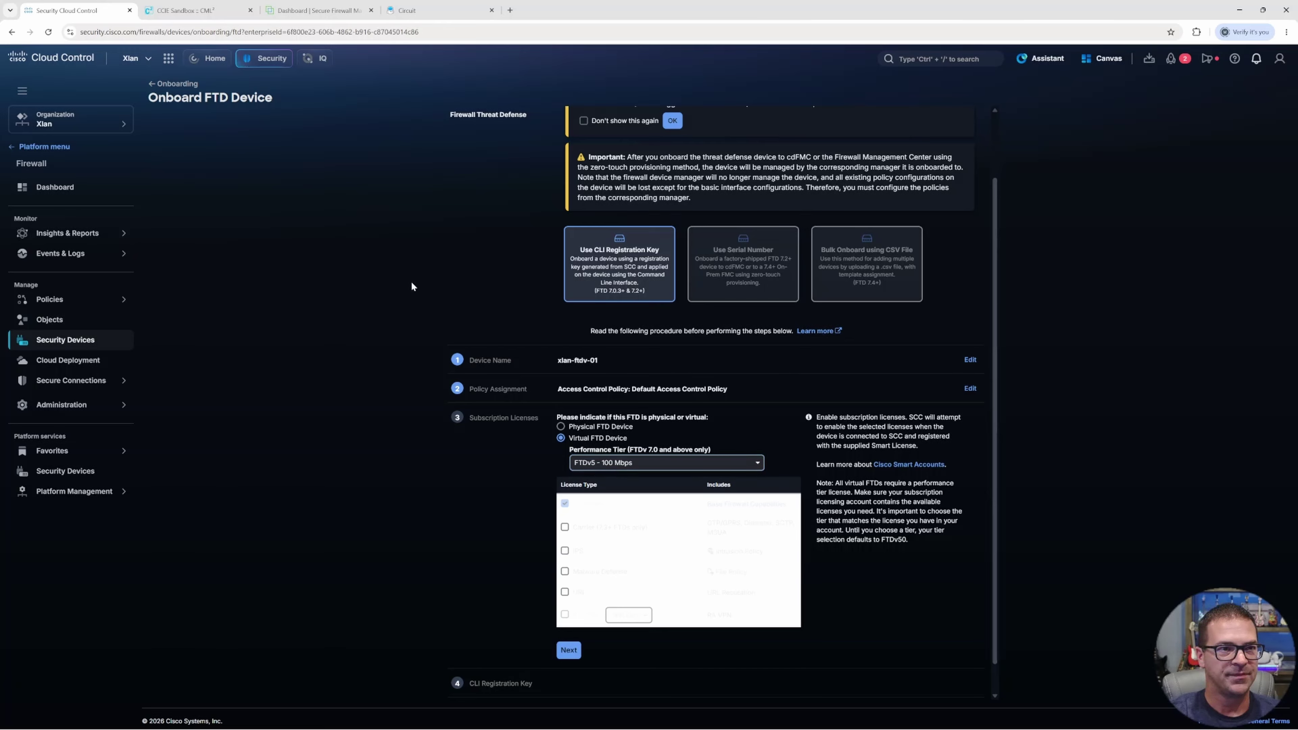
key(ctrl+plus)
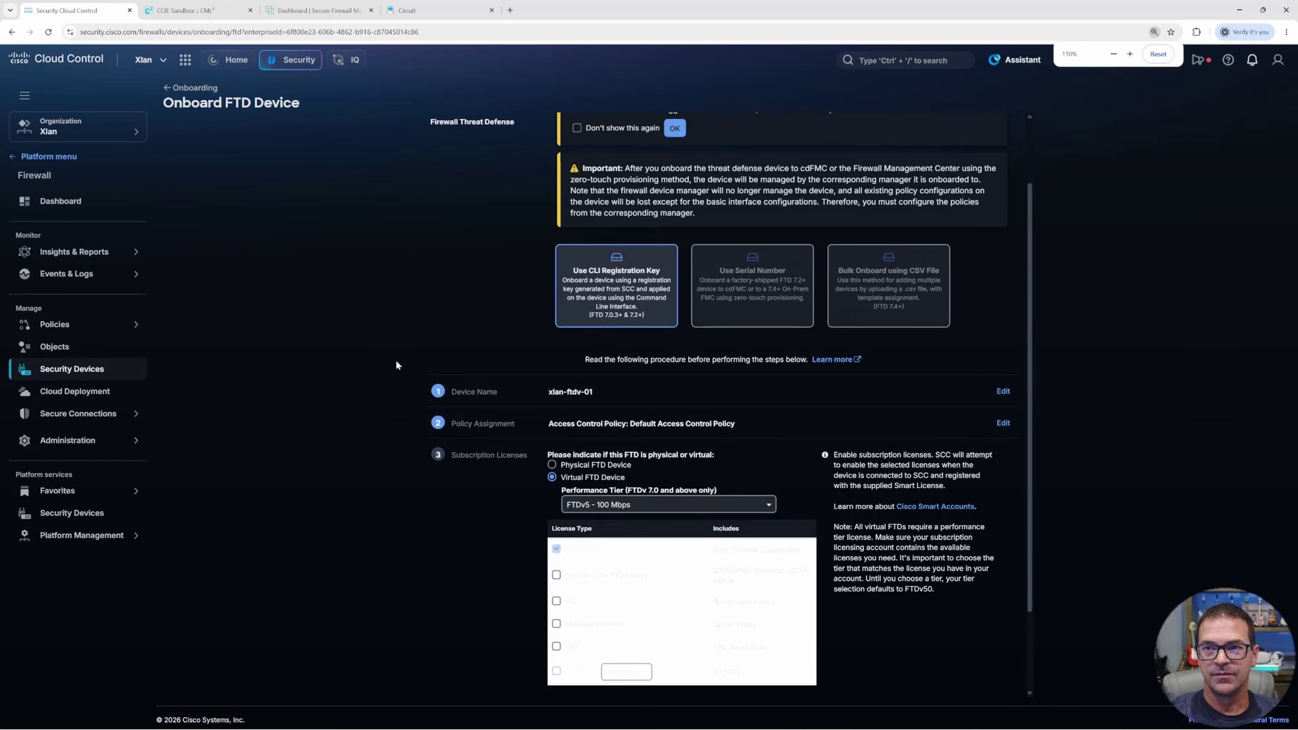
key(ctrl+plus)
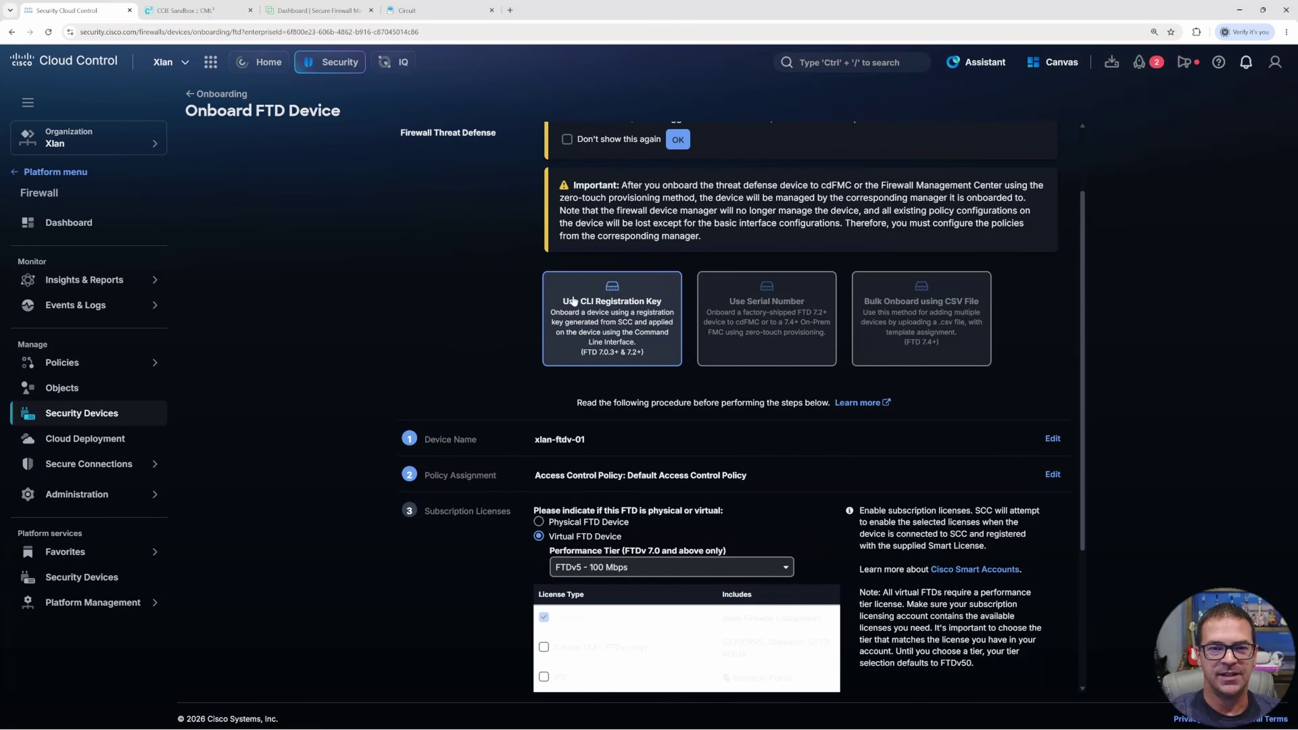
scroll(784, 471, down, 4)
click(783, 364)
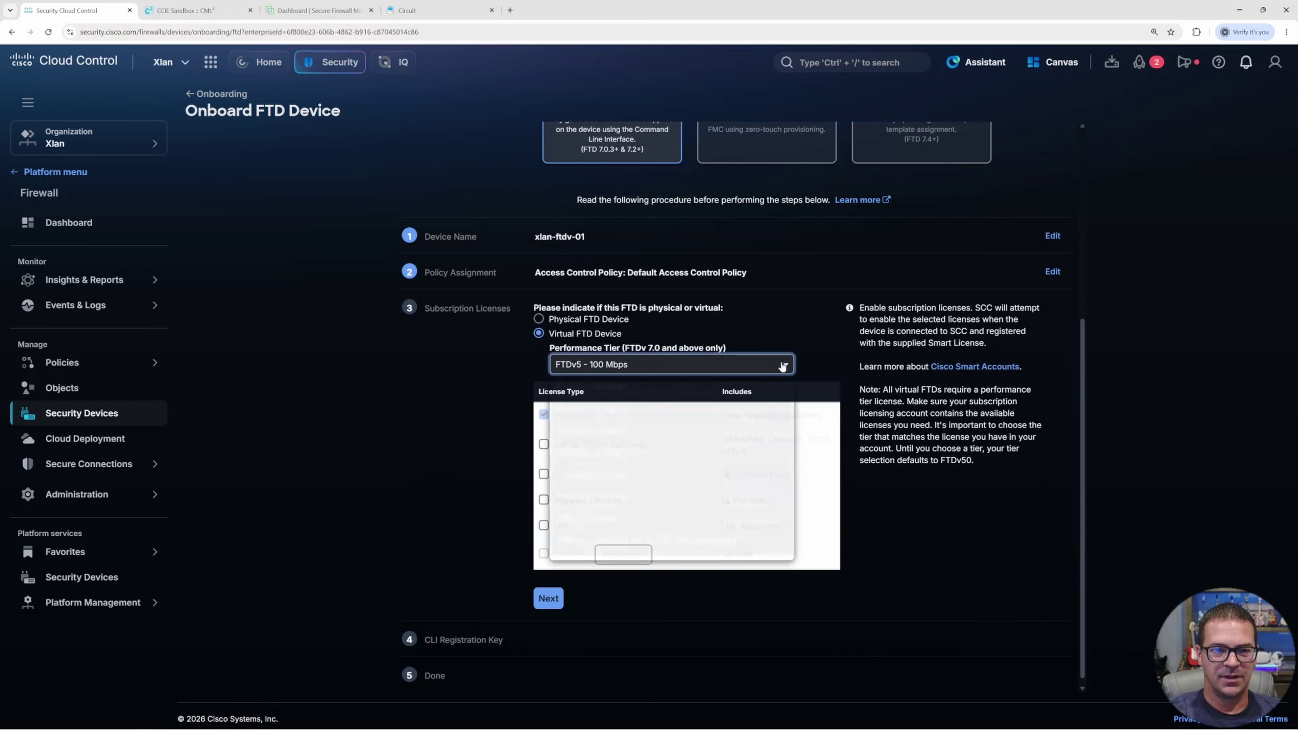
click(782, 365)
click(553, 599)
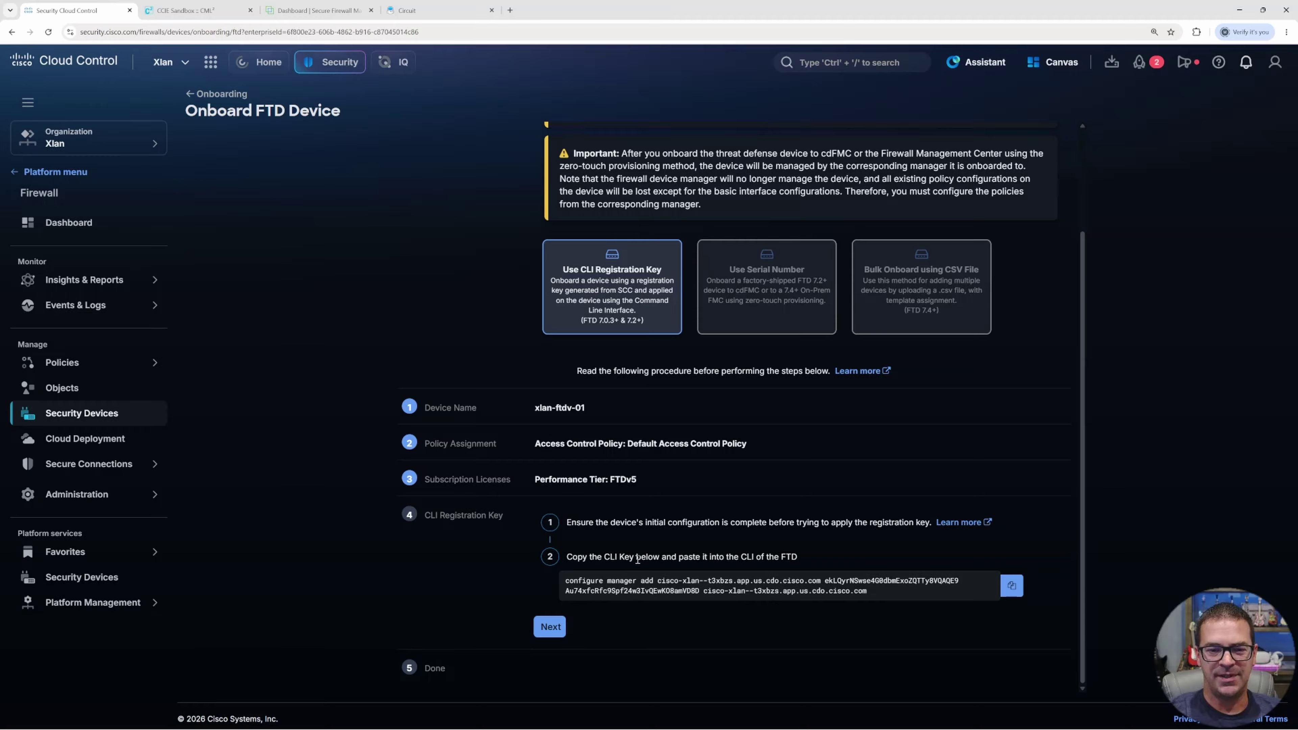
Copy the generated CLI registration command, run it in the xlan-ftdv-01 console in Cisco Modeling Labs, and answer yes to continue
click(1010, 587)
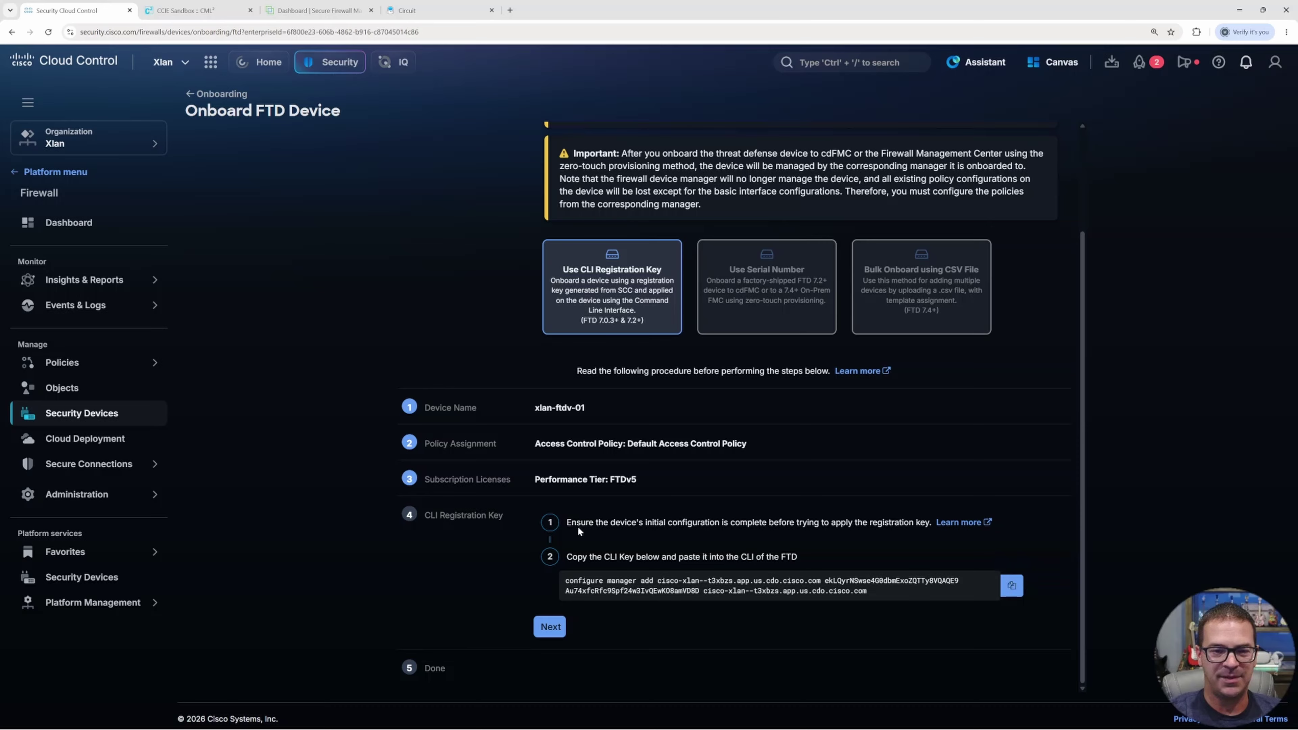
click(189, 10)
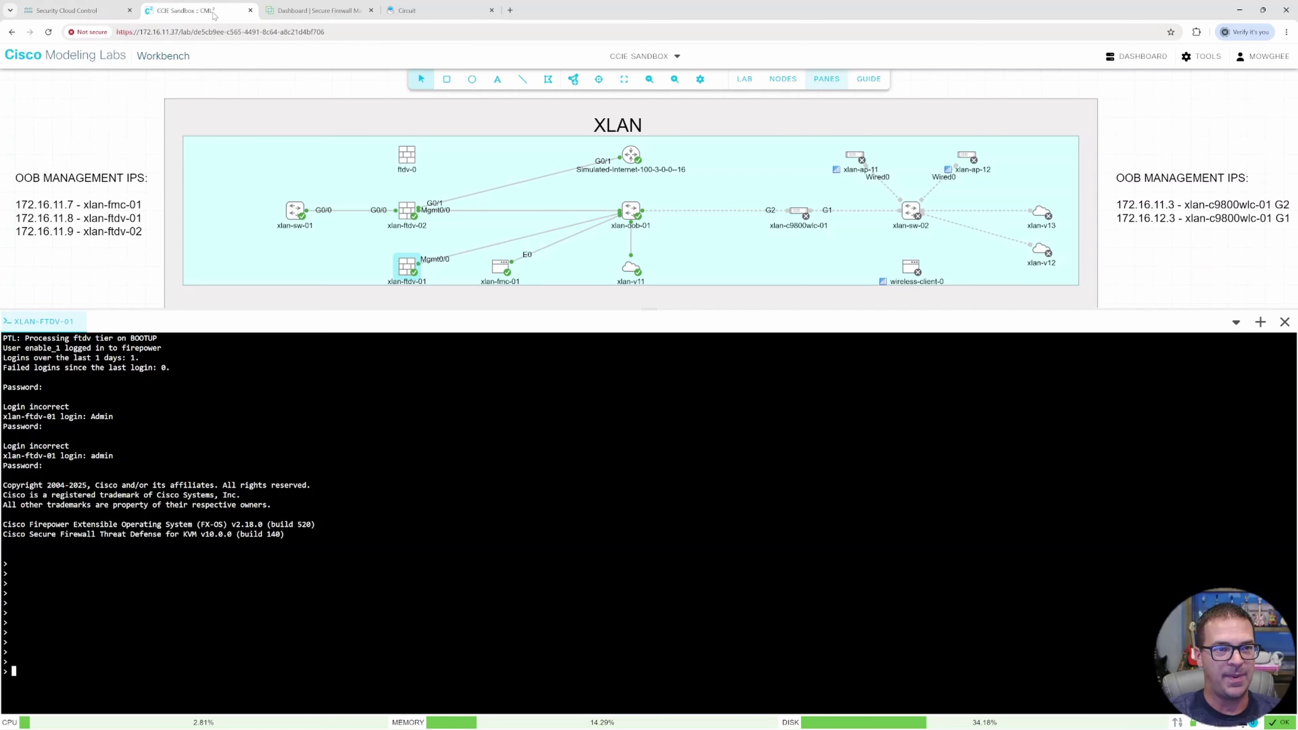
right_click(428, 439)
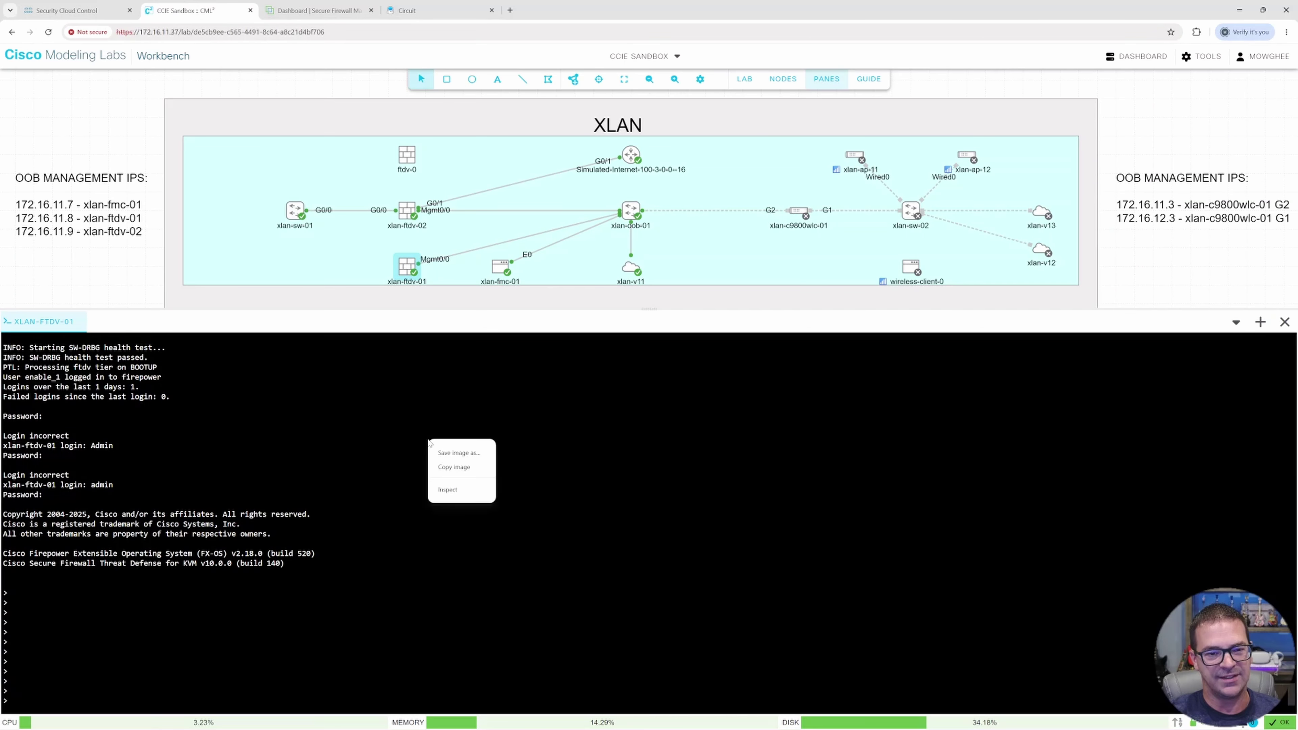
right_click(362, 415)
click(379, 515)
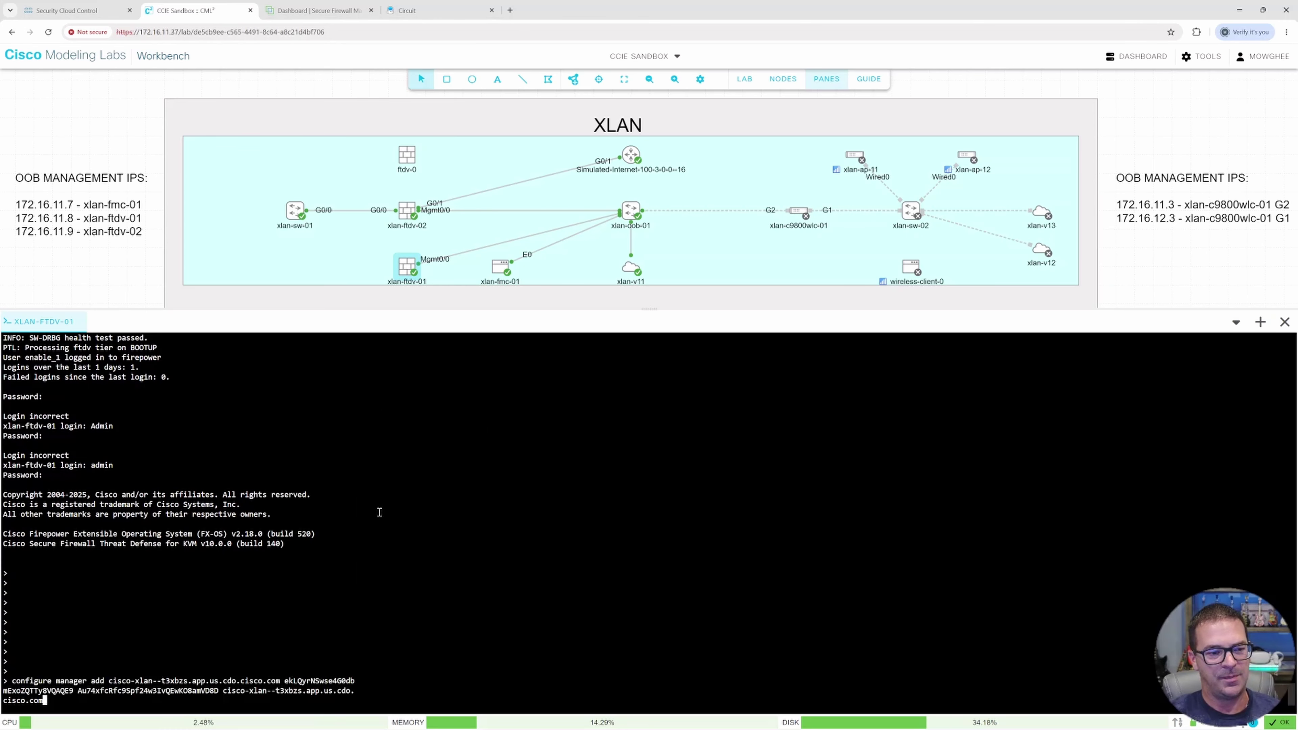
key(Return)
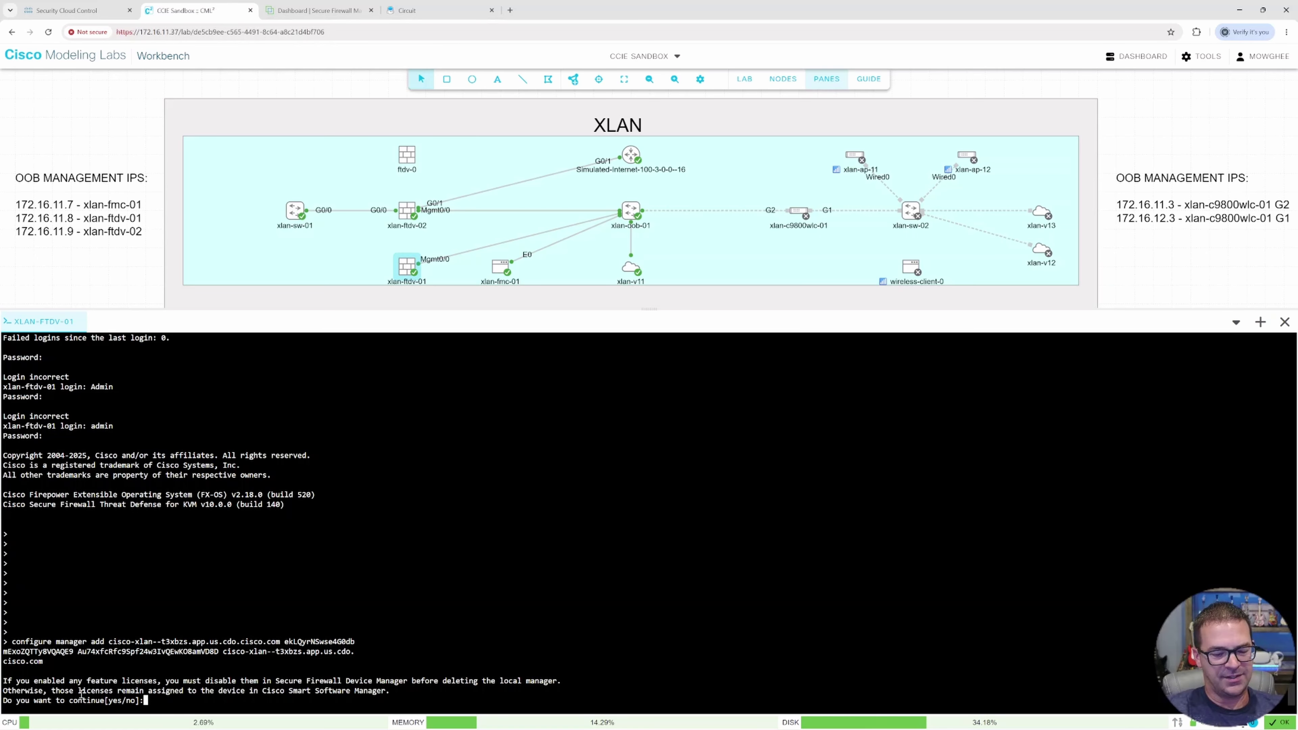
text(yes)
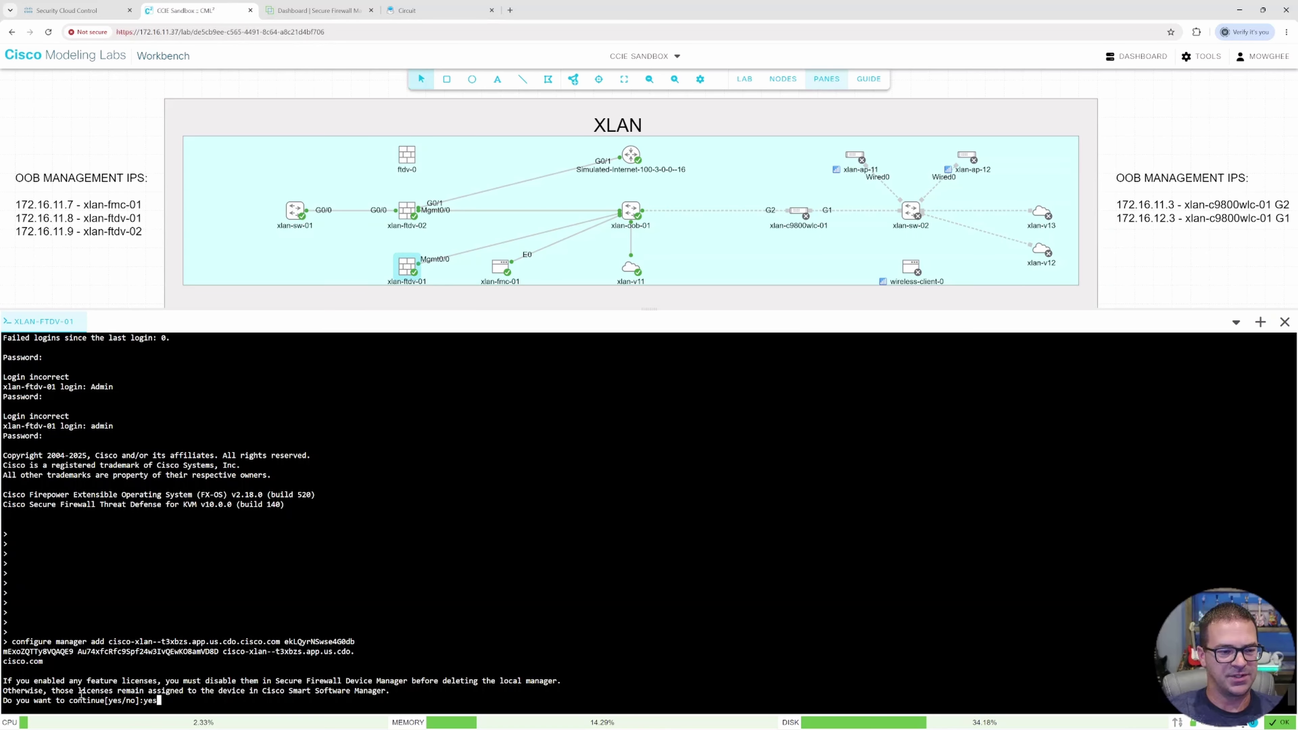
key(Return)
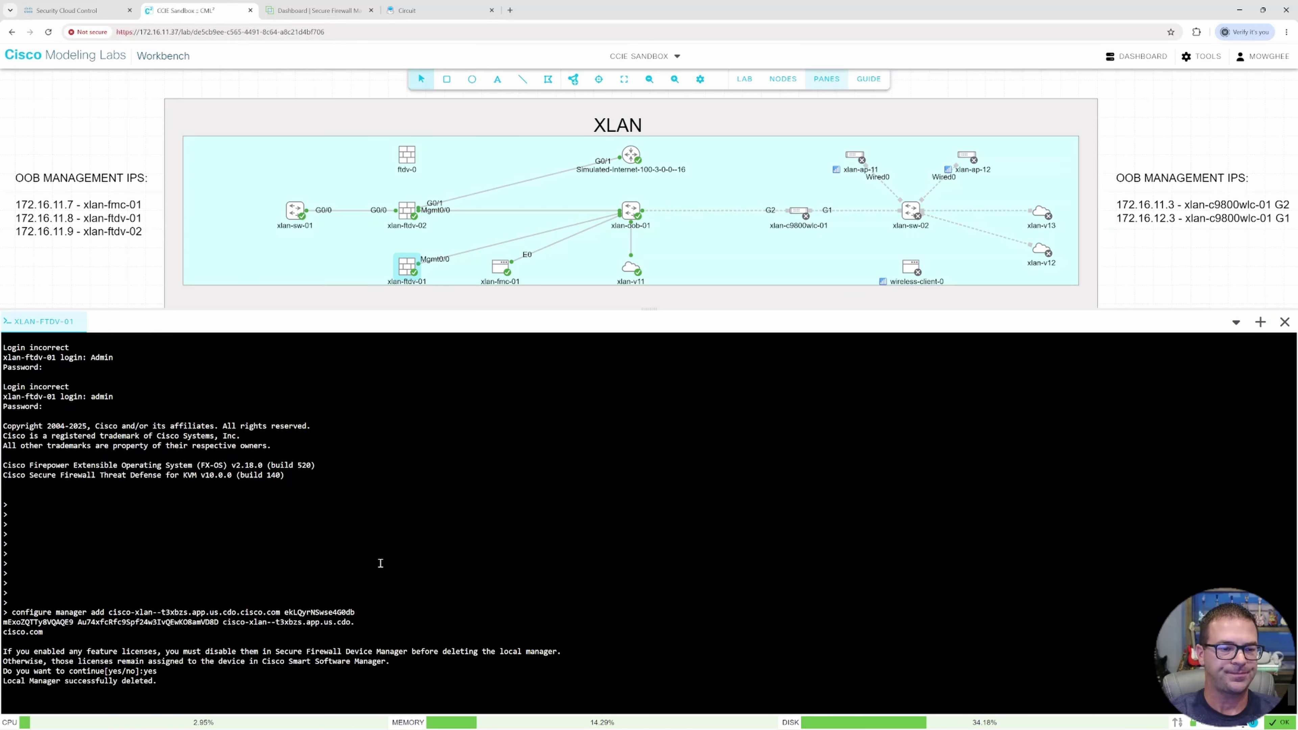
Complete the FTD onboarding wizard without labels, go to the Security Devices list, and close the xlan-ftdv-01 details
click(554, 628)
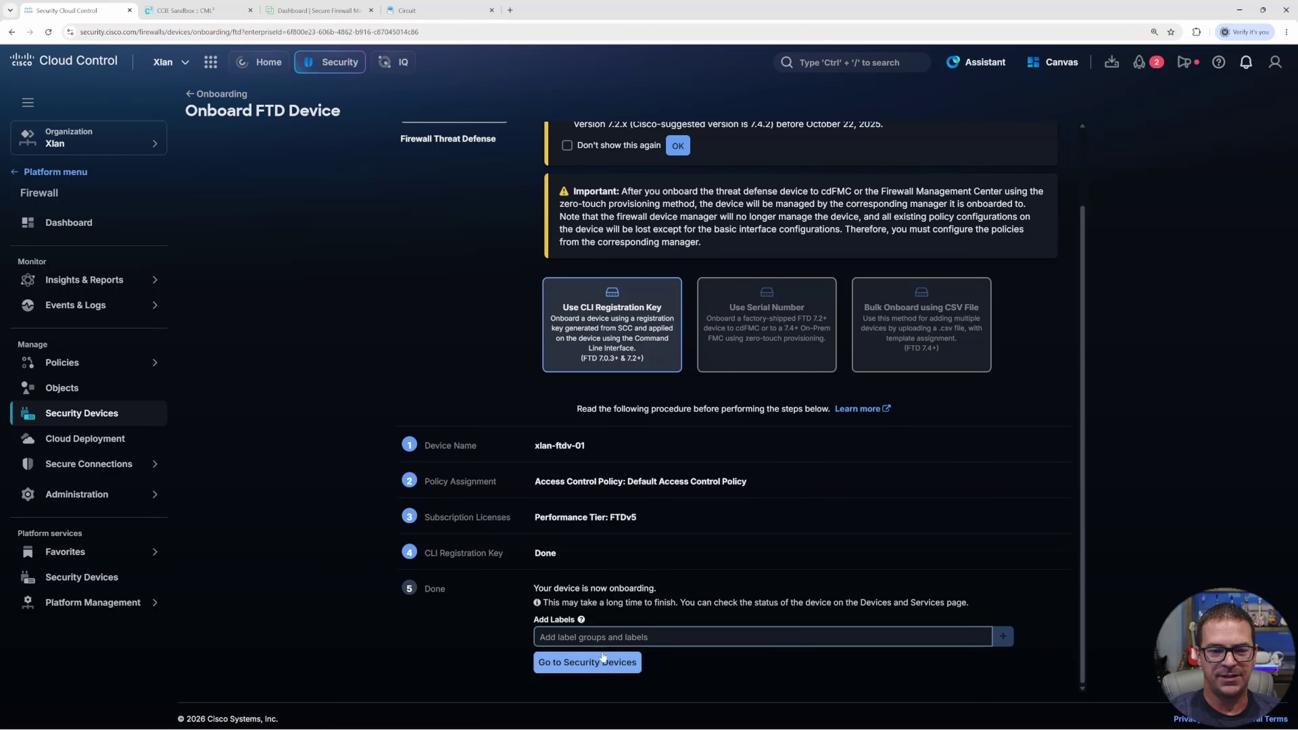
click(582, 636)
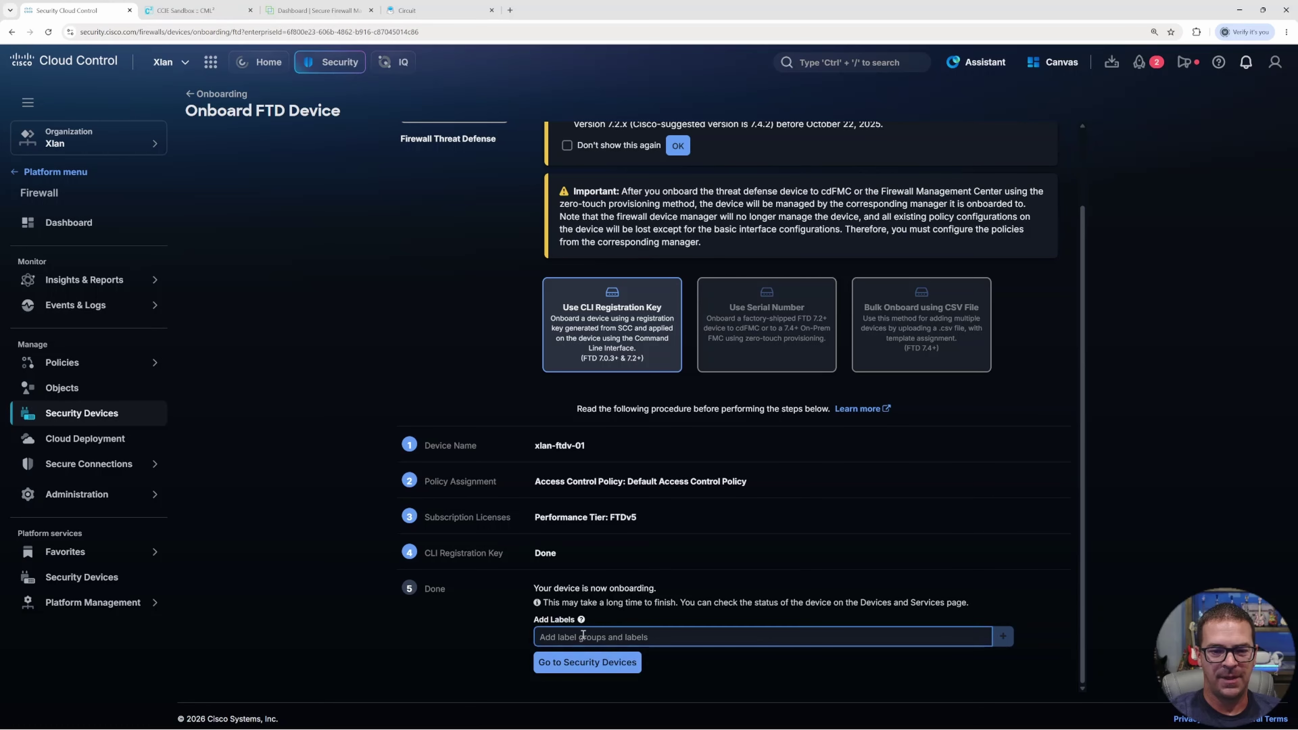
click(581, 662)
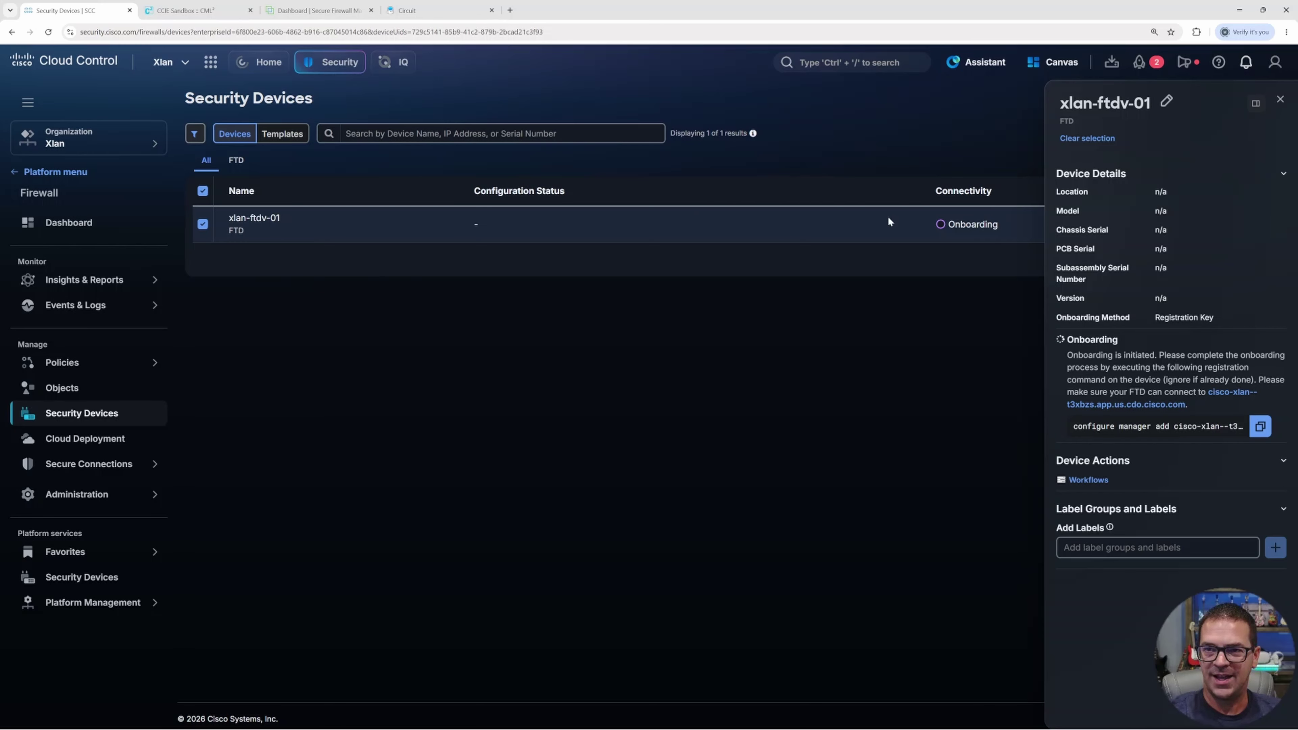
click(1279, 100)
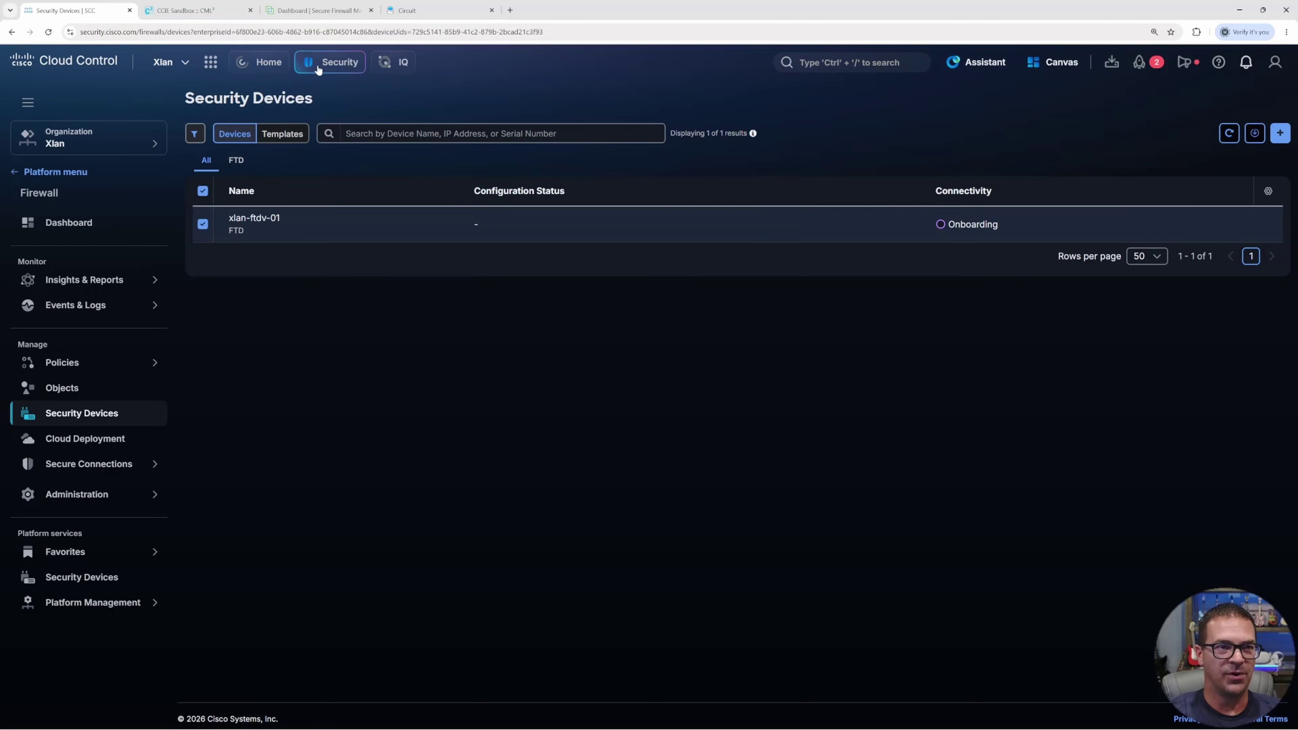
Check the xlan-ftdv-01 console for registration progress and the device's status in the Security Cloud Control device list
click(199, 12)
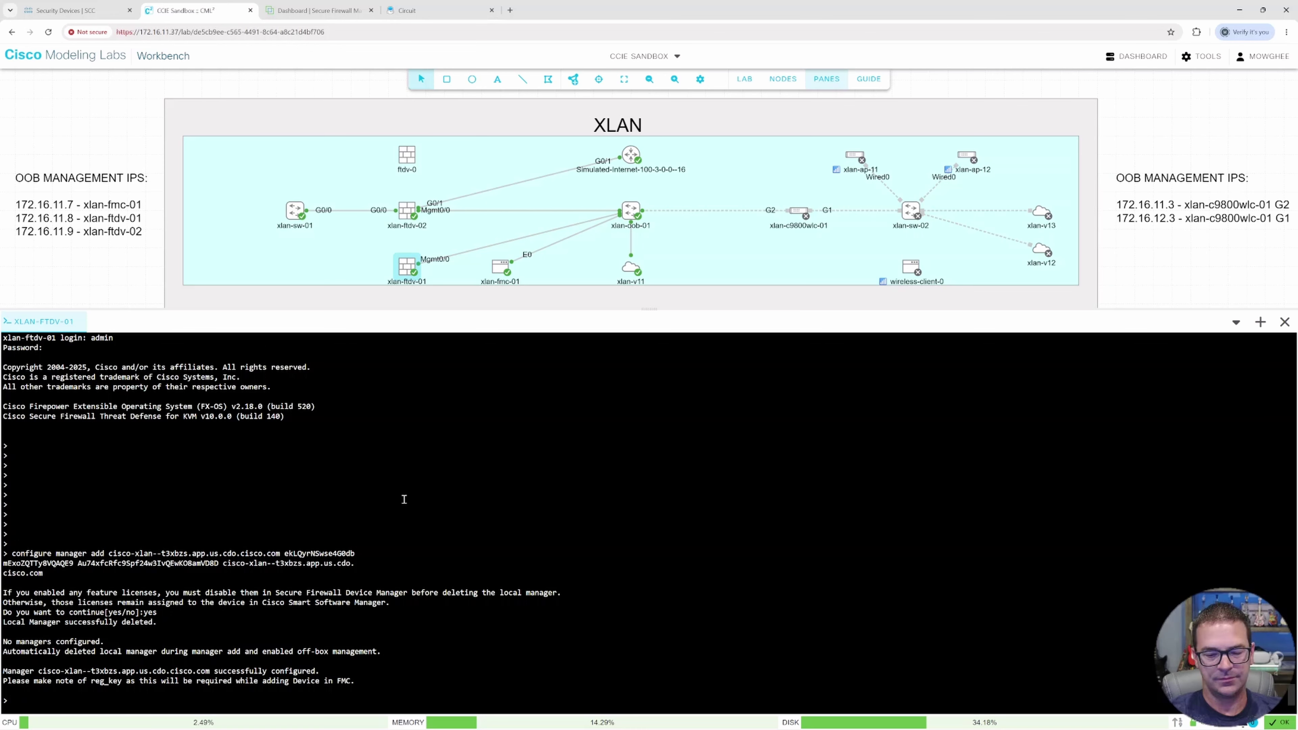
key(Return)
key(Return)
key(Return)
key(Return)
key(Return)
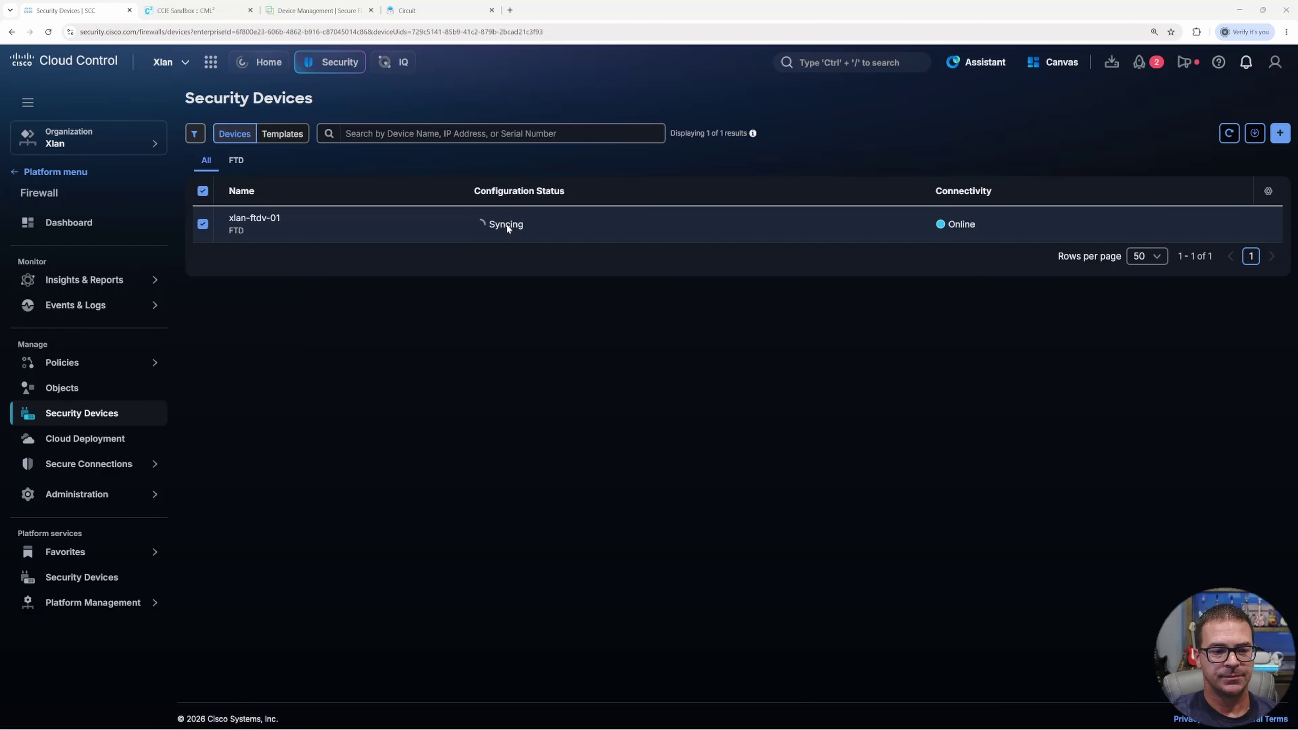
click(206, 11)
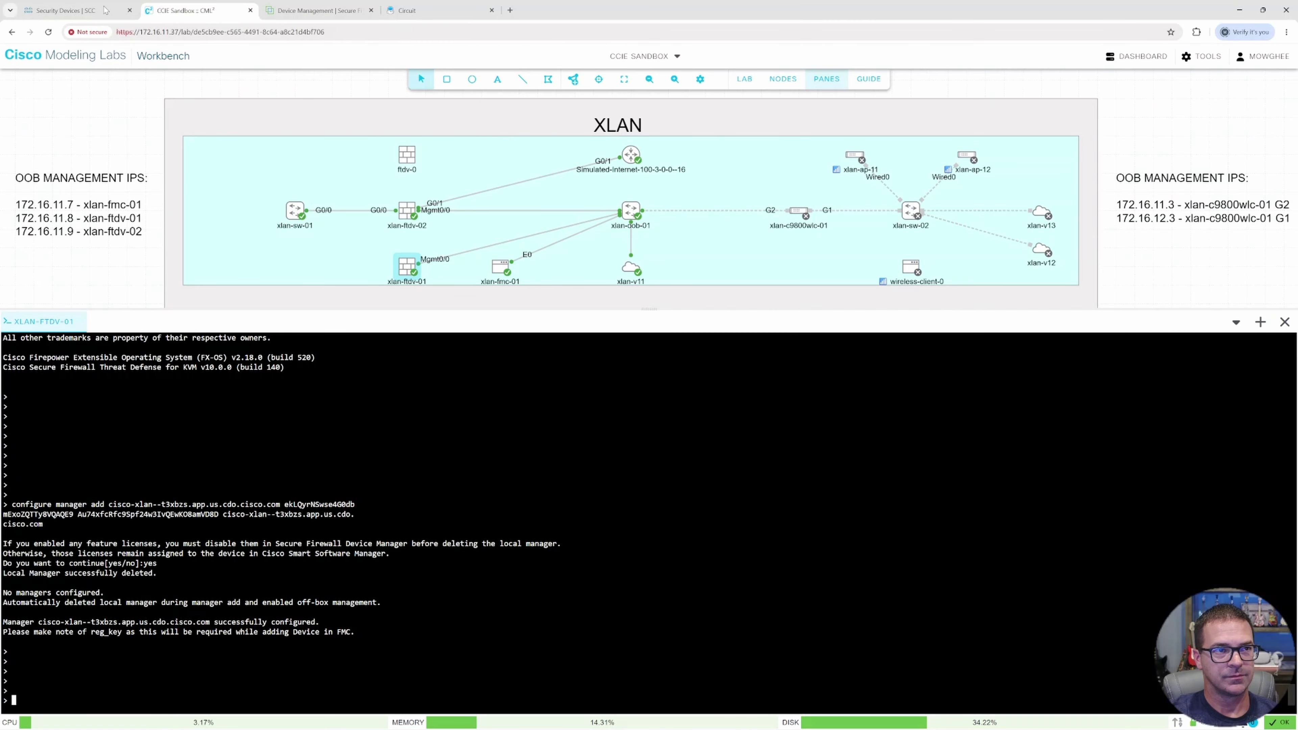
click(76, 10)
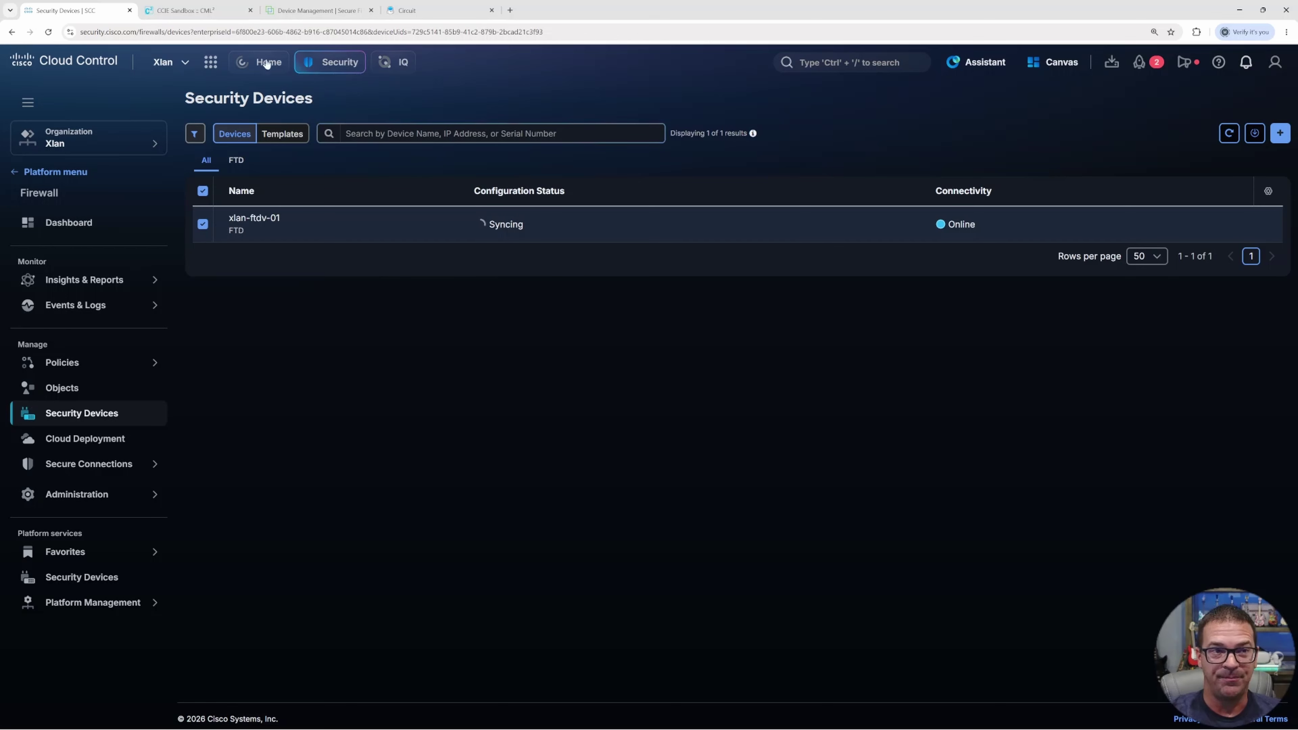
Examine the xlan-fmc-01 and xlan-ftdv-02 nodes in the Cisco Modeling Labs topology
click(251, 12)
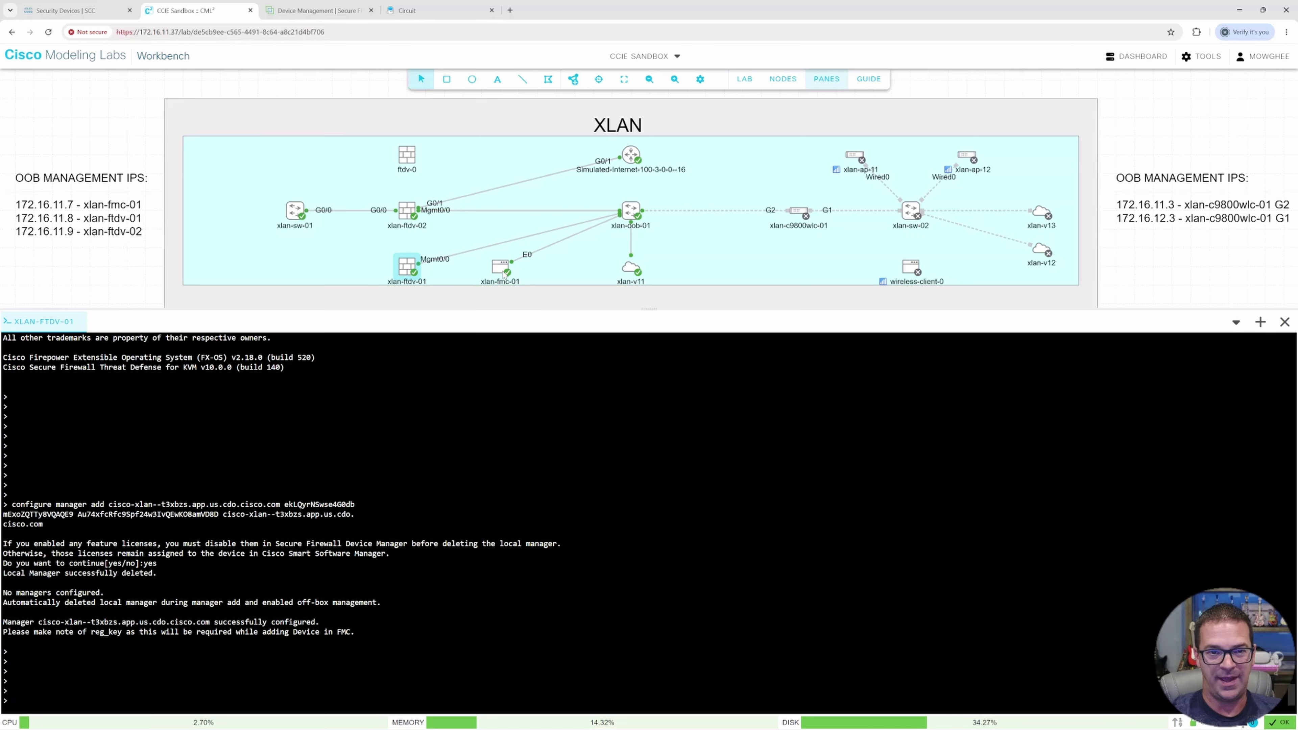
click(501, 273)
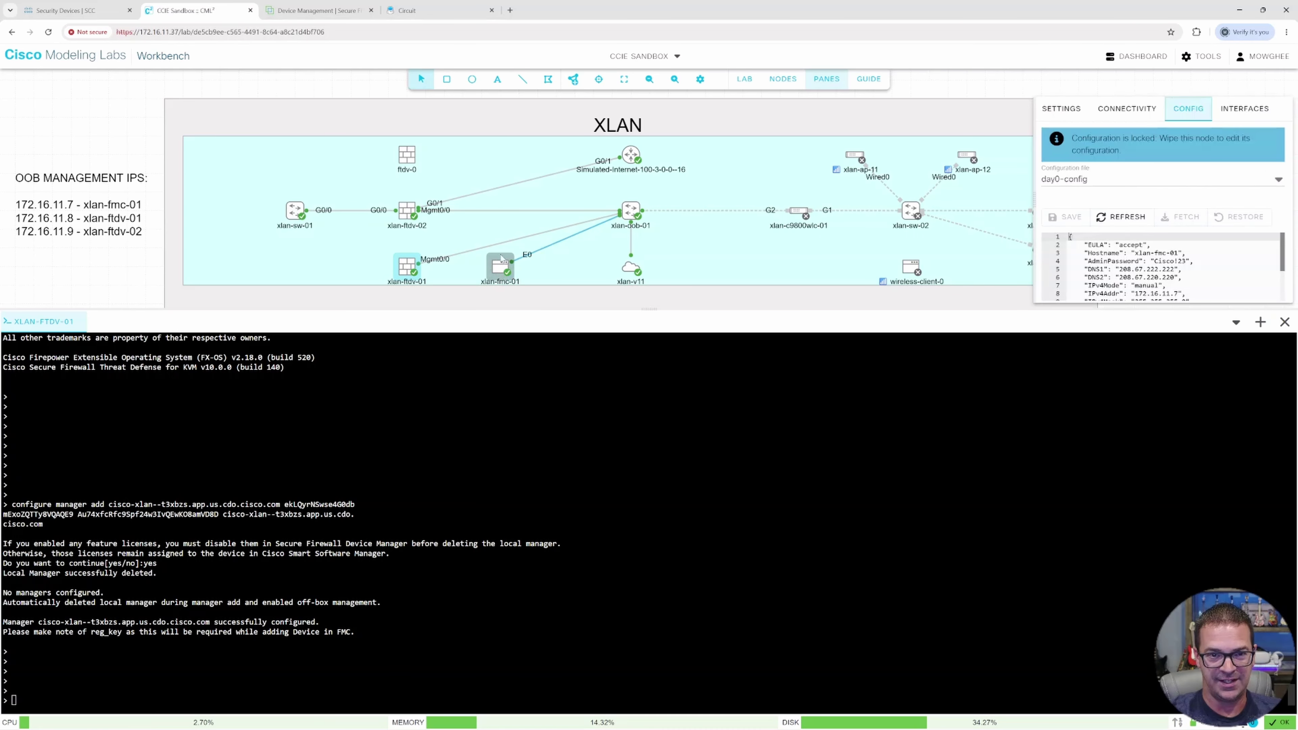
click(406, 210)
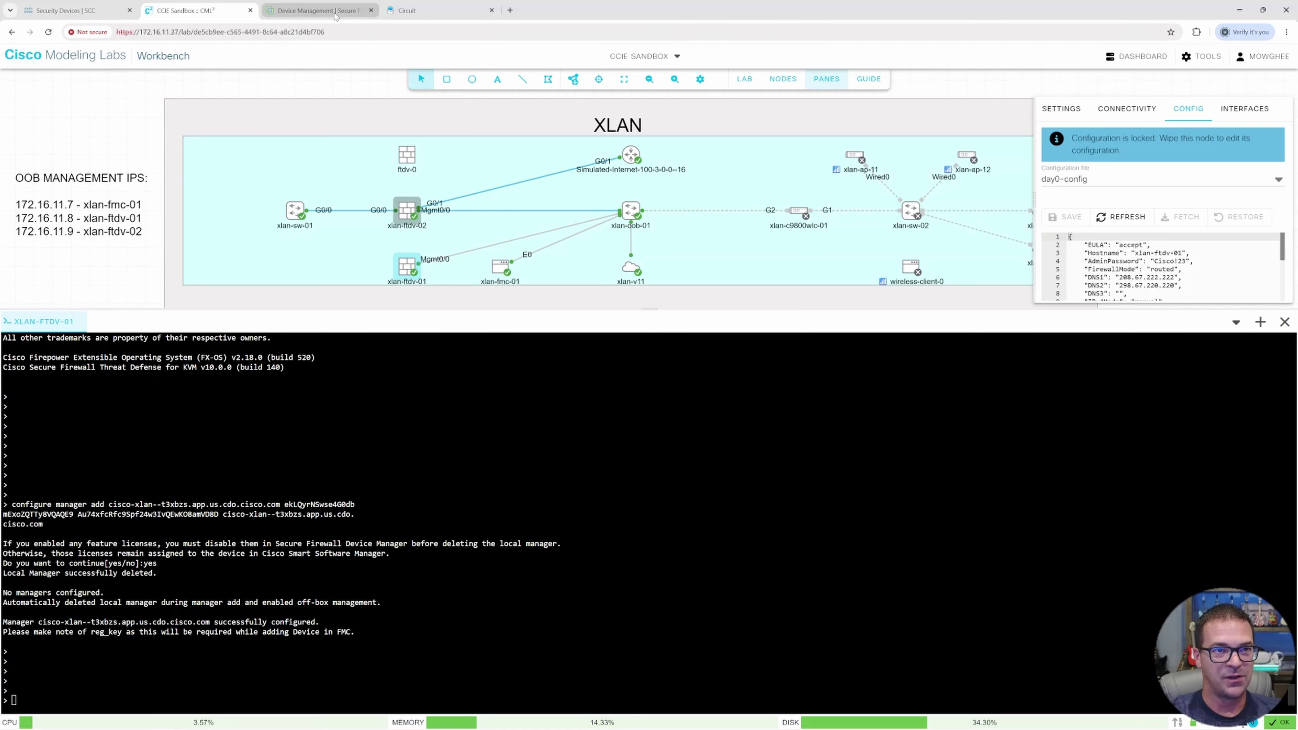
Switch to the on-premises Firewall Management Center, check its address, and open the interfaces of managed device xlan-ftdv-02
click(317, 11)
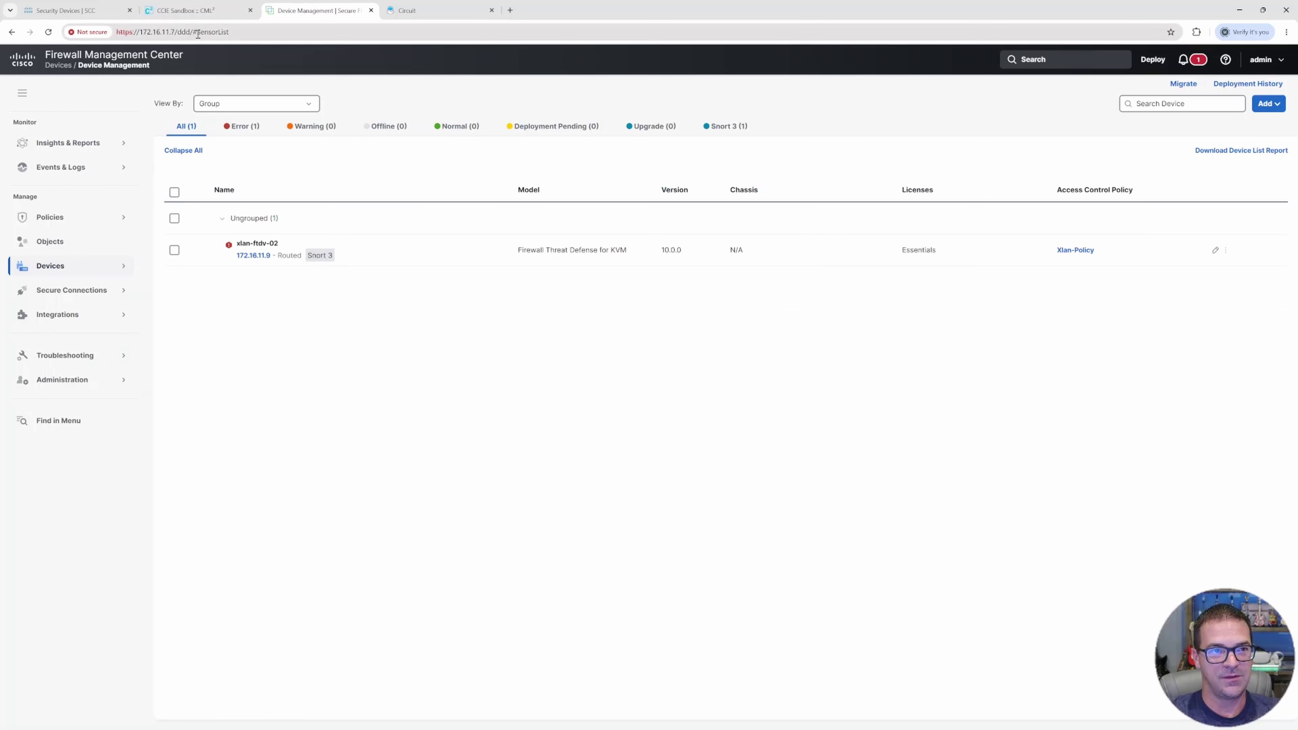
drag(230, 32, 123, 33)
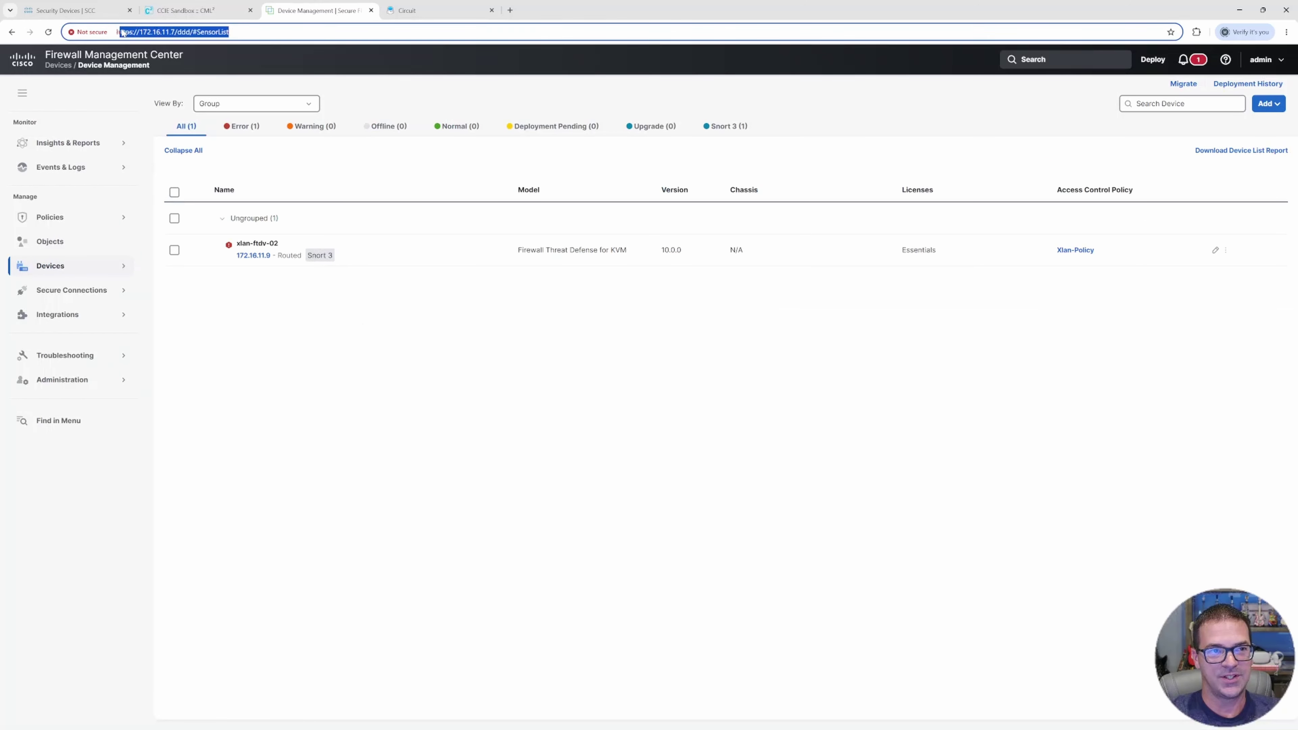
click(358, 323)
mouse_move(259, 246)
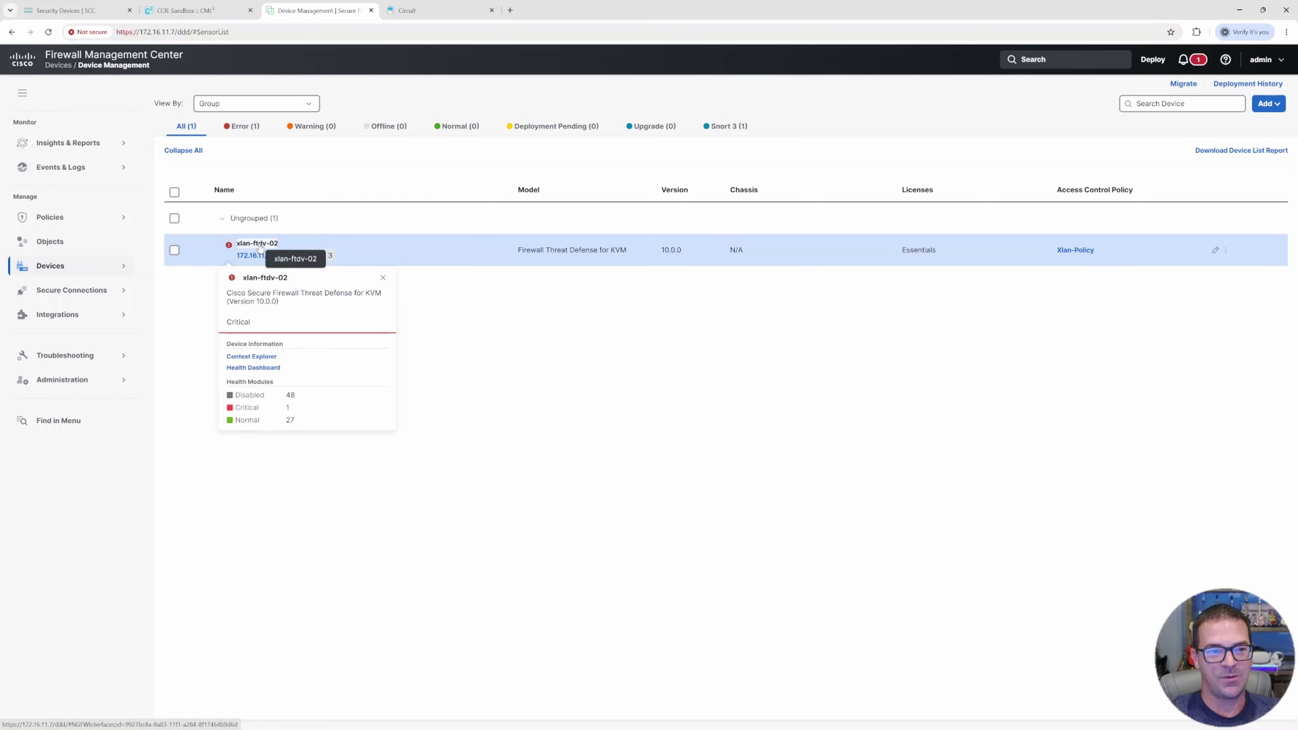
click(259, 245)
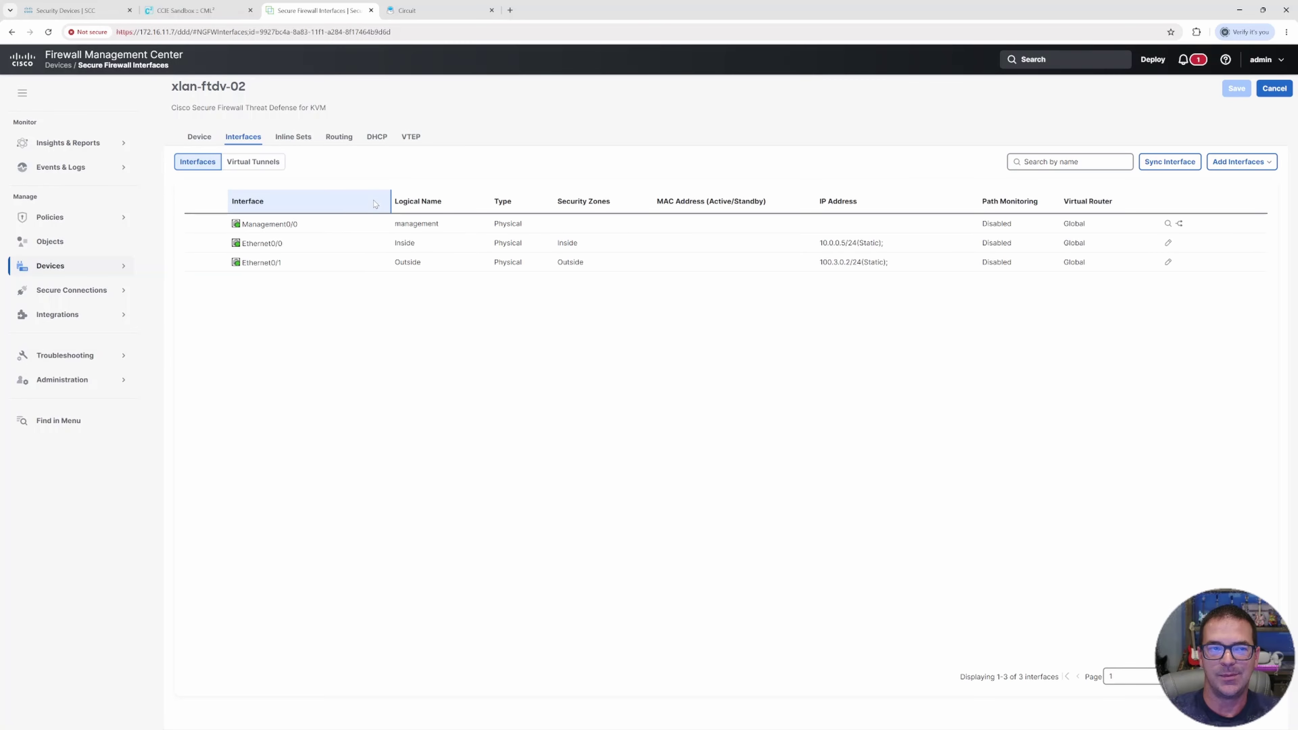
Read the latest xlan-ftdv-01 console message in Cisco Modeling Labs and recheck its synchronization status in Security Cloud Control
click(225, 10)
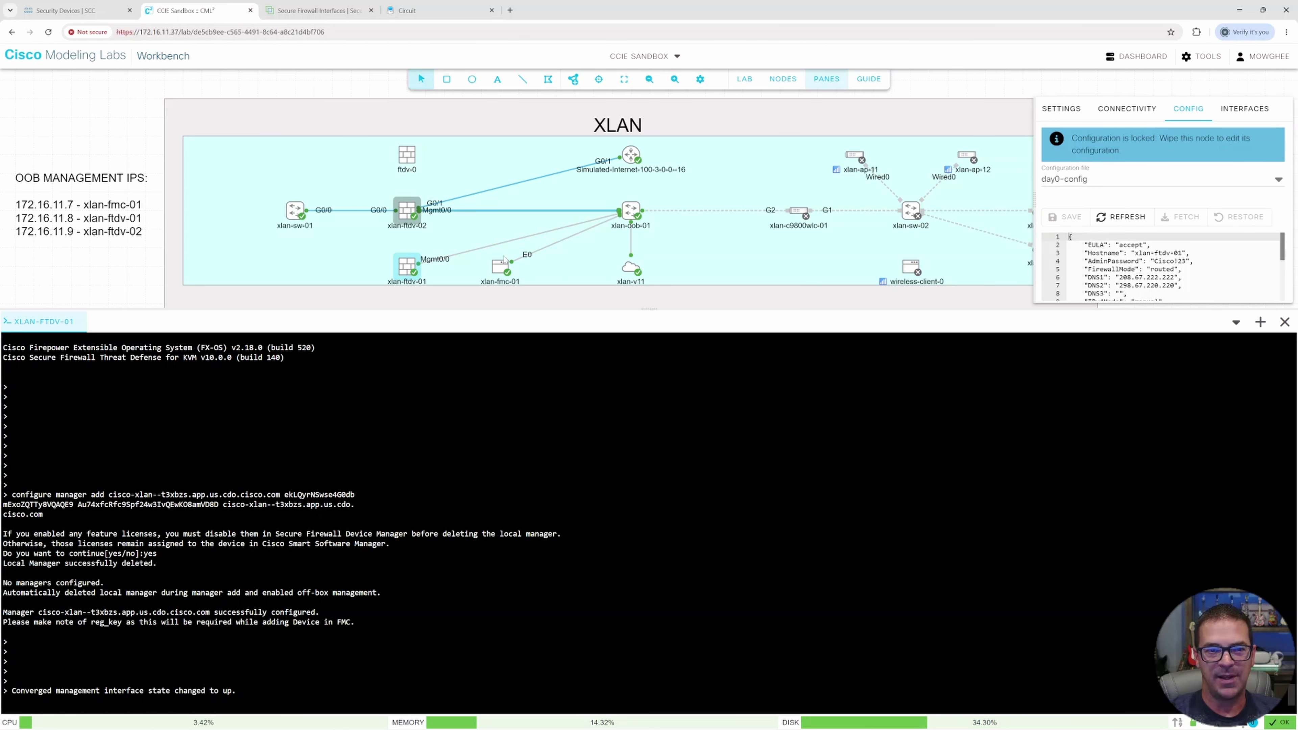
drag(24, 691, 236, 691)
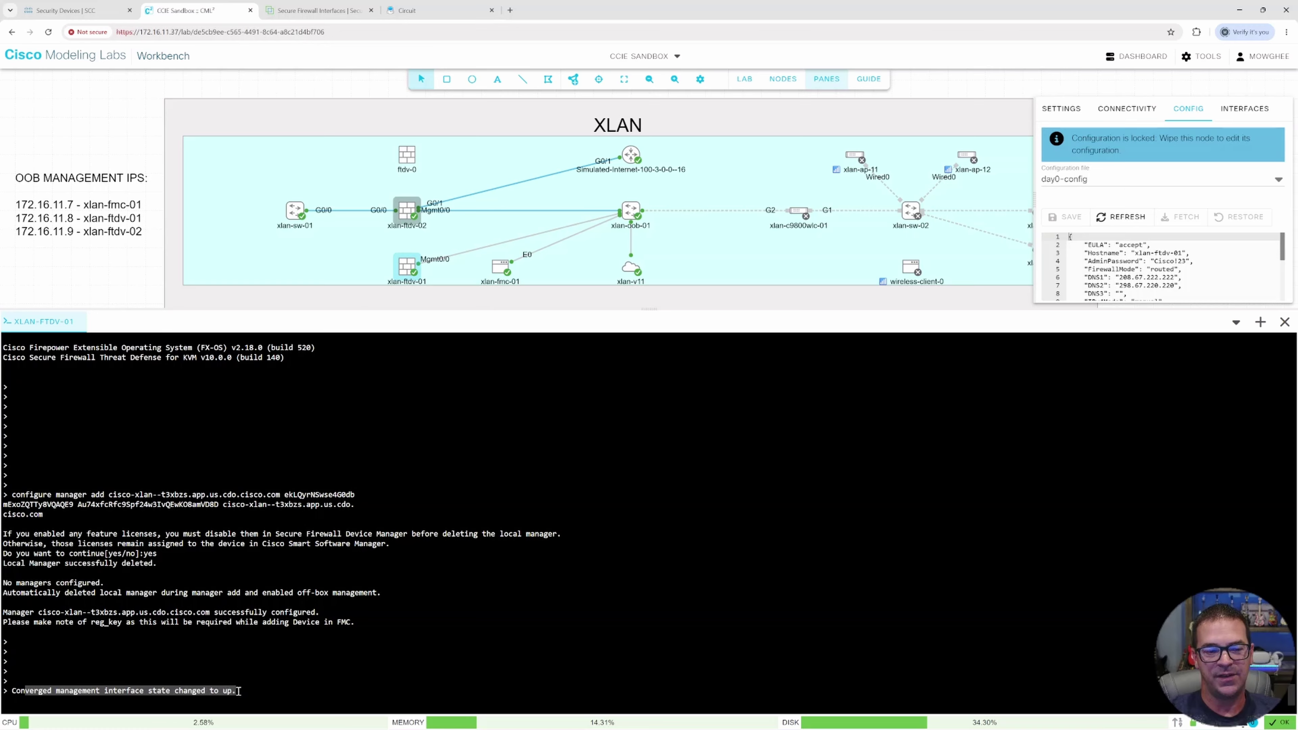
click(457, 521)
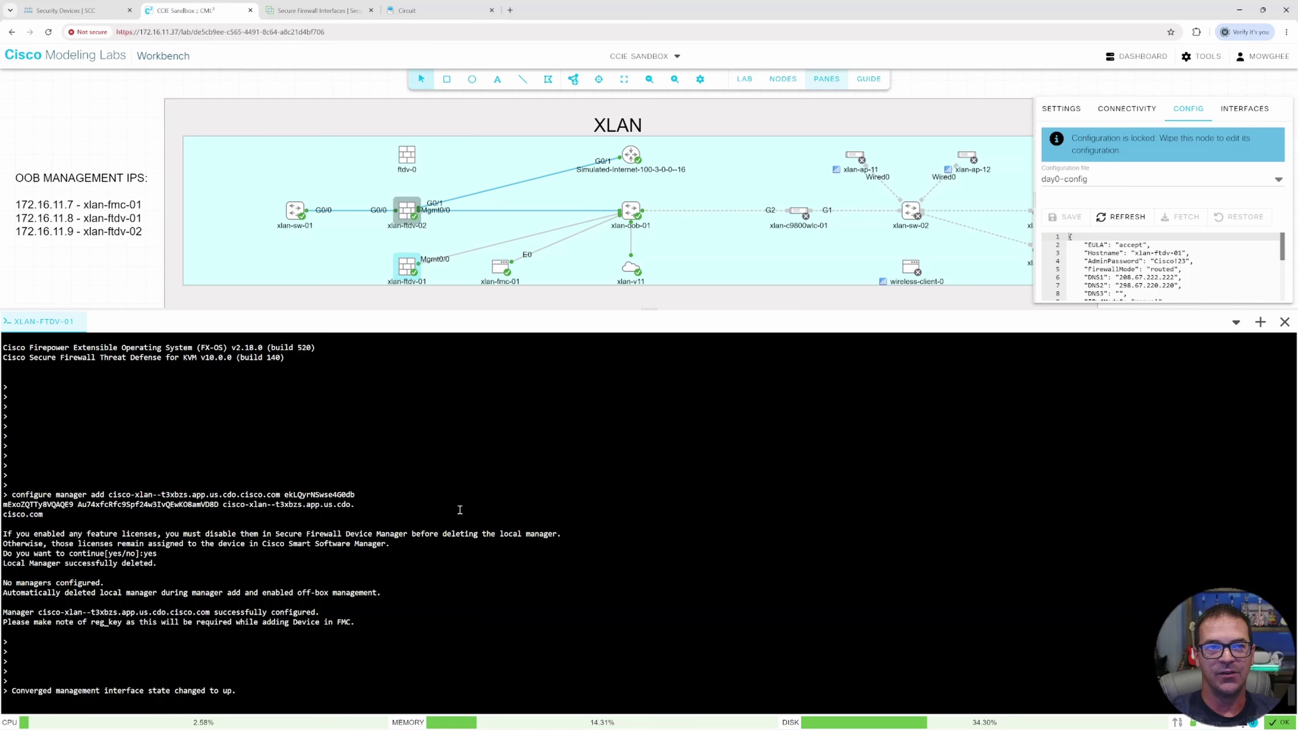
click(101, 12)
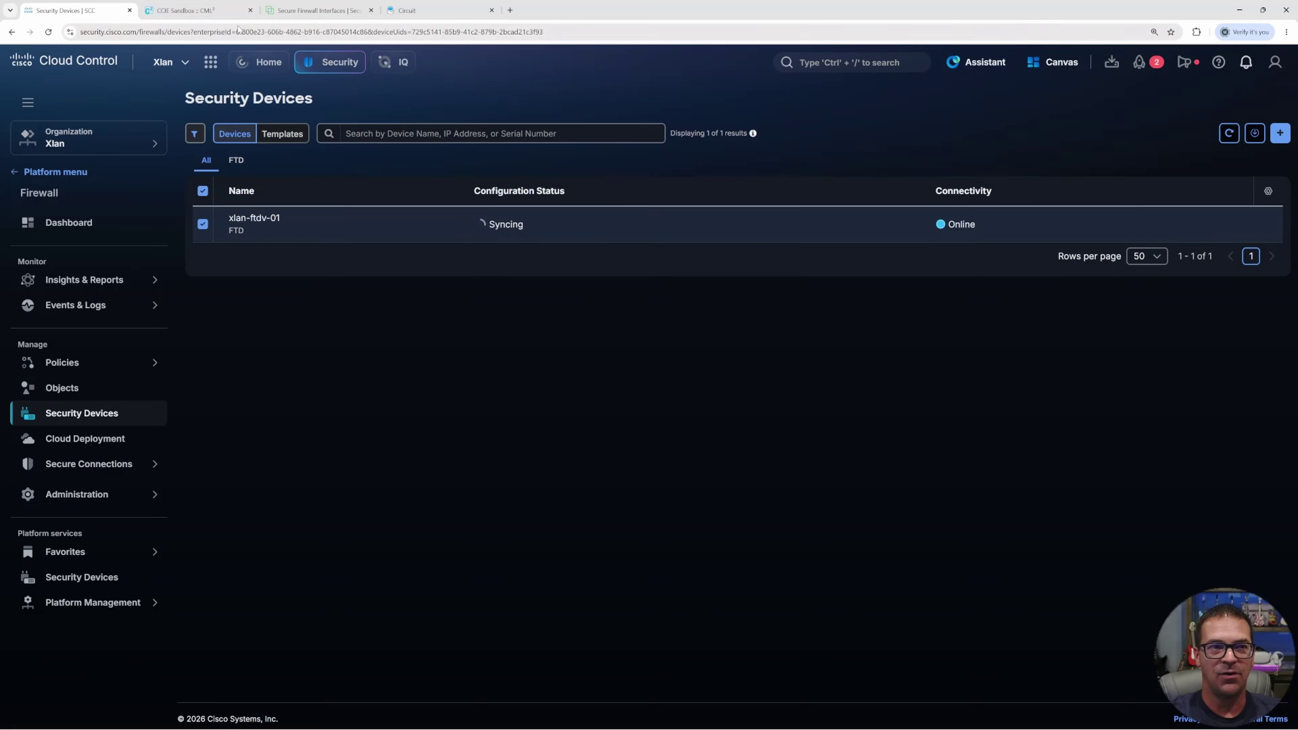
Open the Security Cloud Control integration settings in the Firewall Management Center
click(224, 12)
click(292, 10)
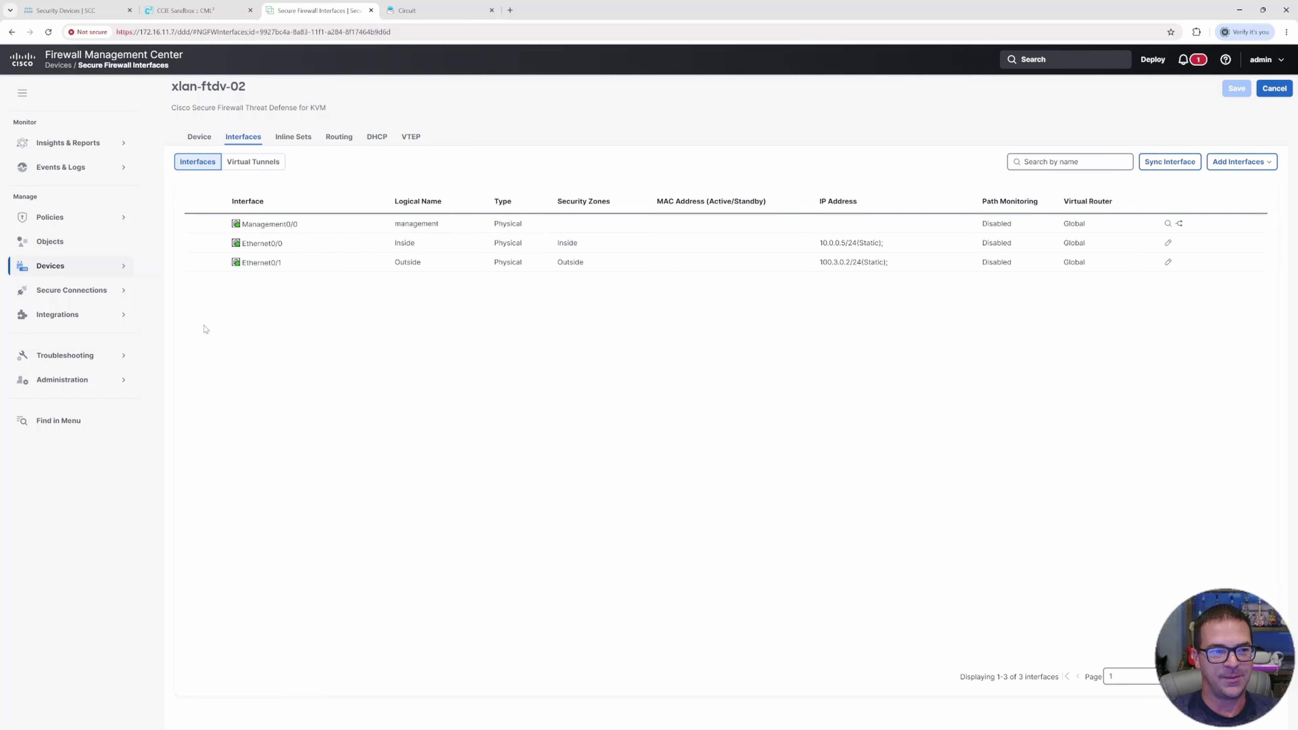
click(70, 315)
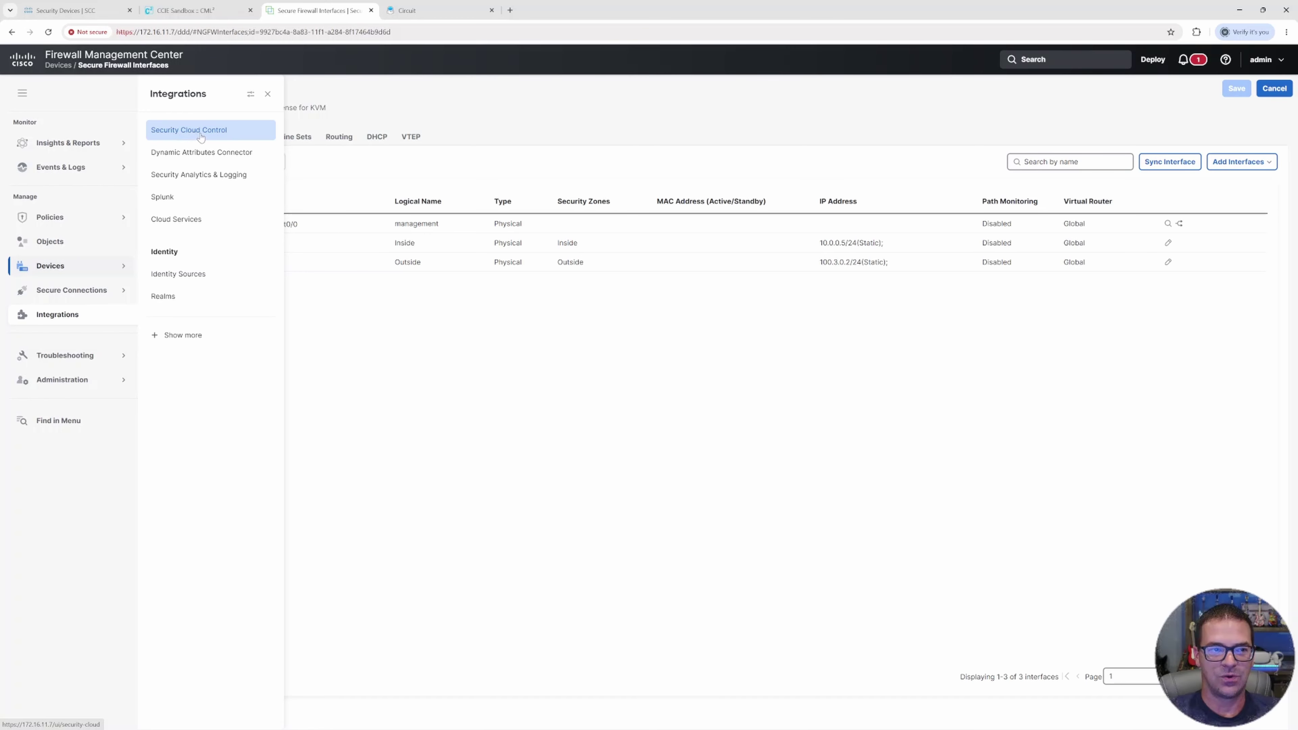
click(211, 137)
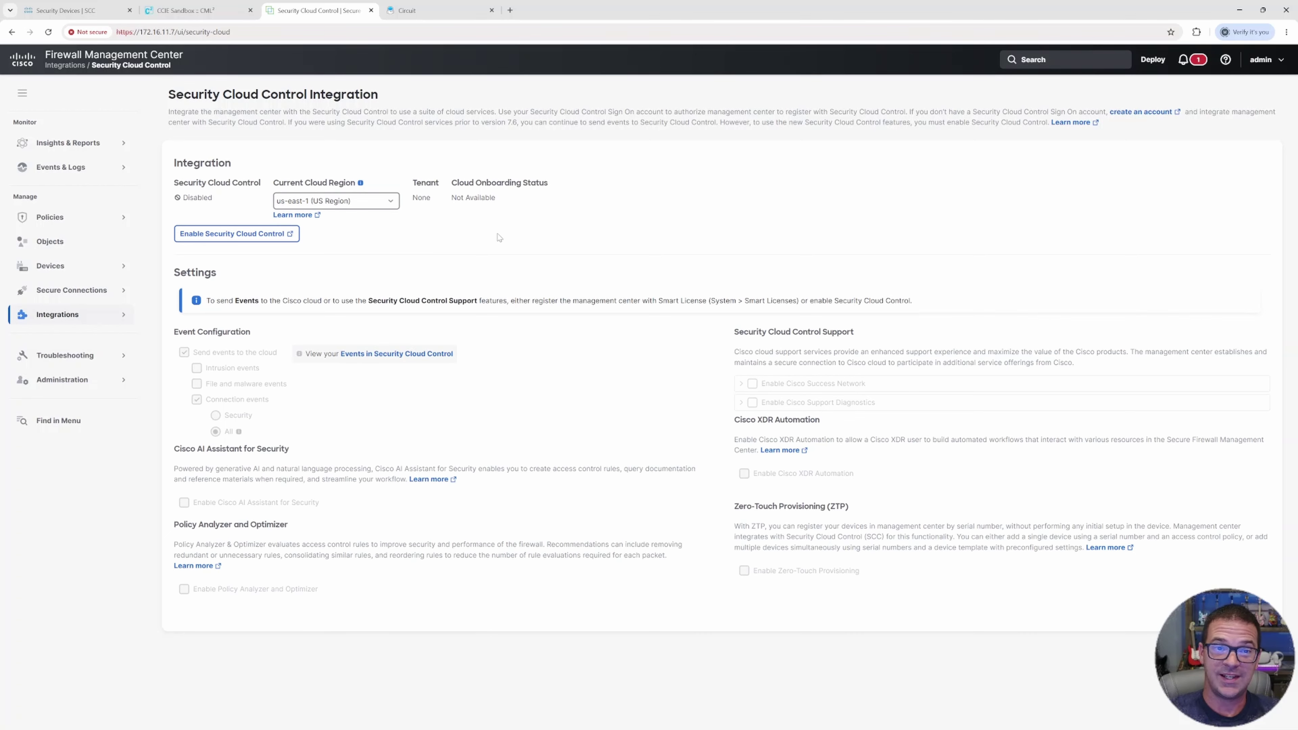
Enable Security Cloud Control for the FMC, authorize its registration with the xlan tenant after checking the authorization code, and close the registration page
click(228, 234)
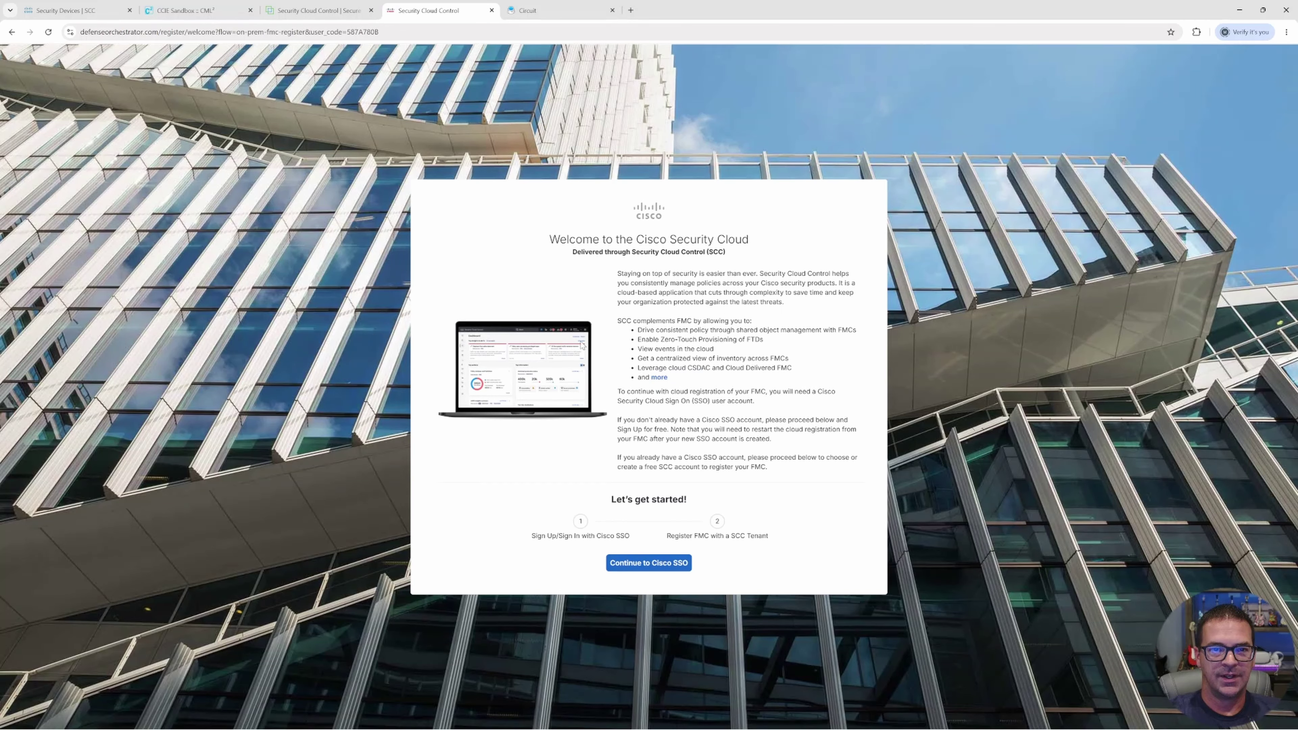
drag(596, 248, 750, 247)
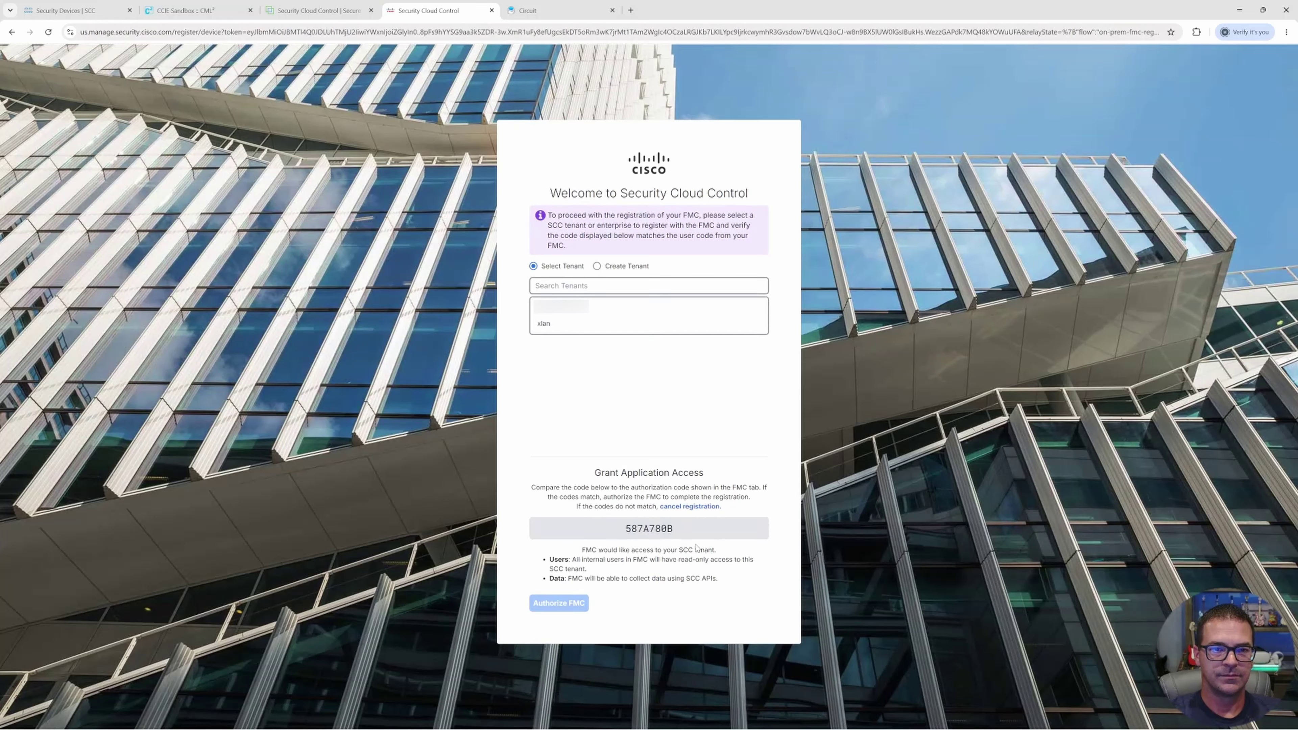
click(544, 325)
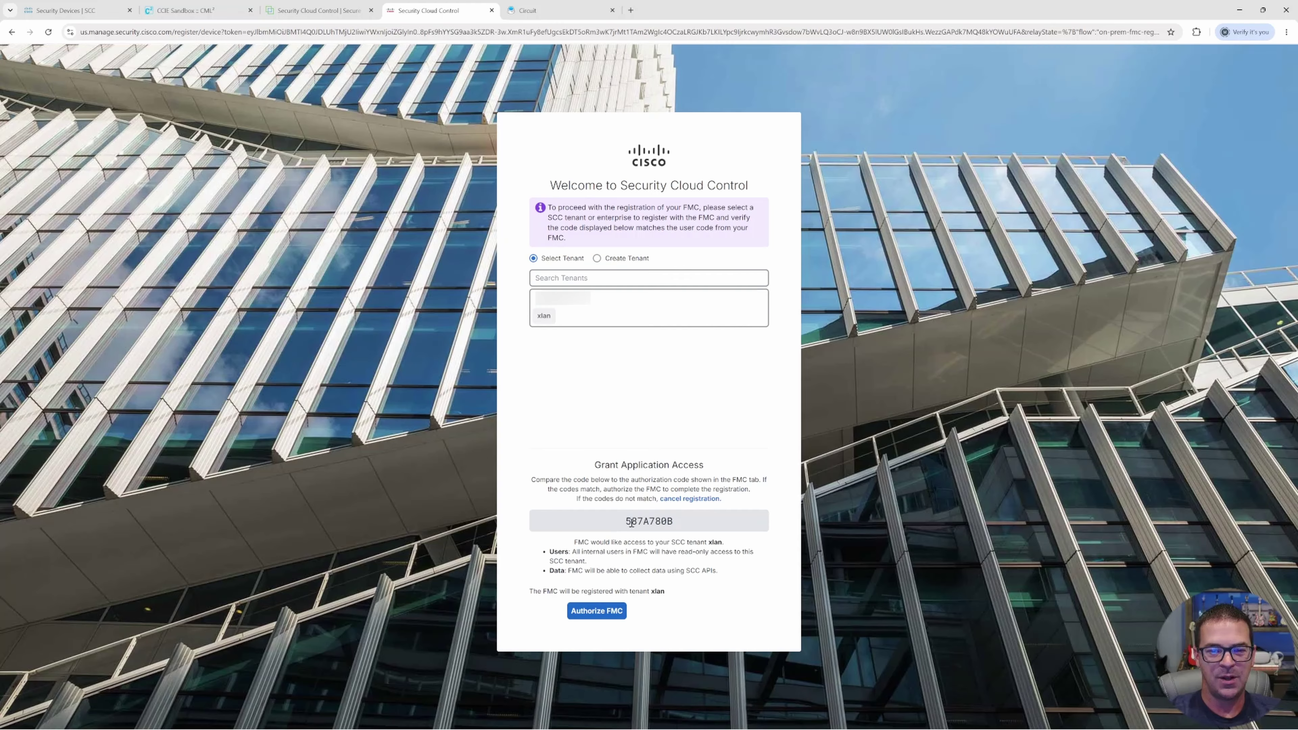
drag(622, 521, 695, 525)
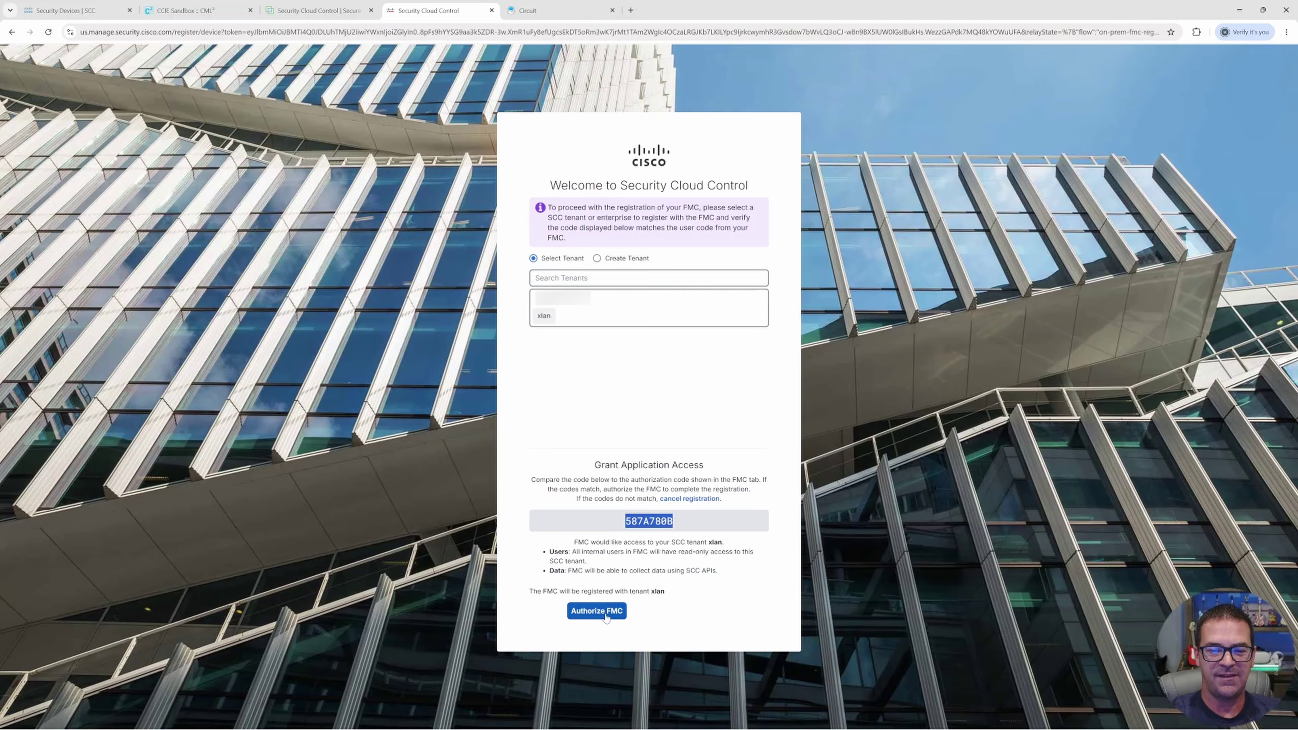
click(596, 611)
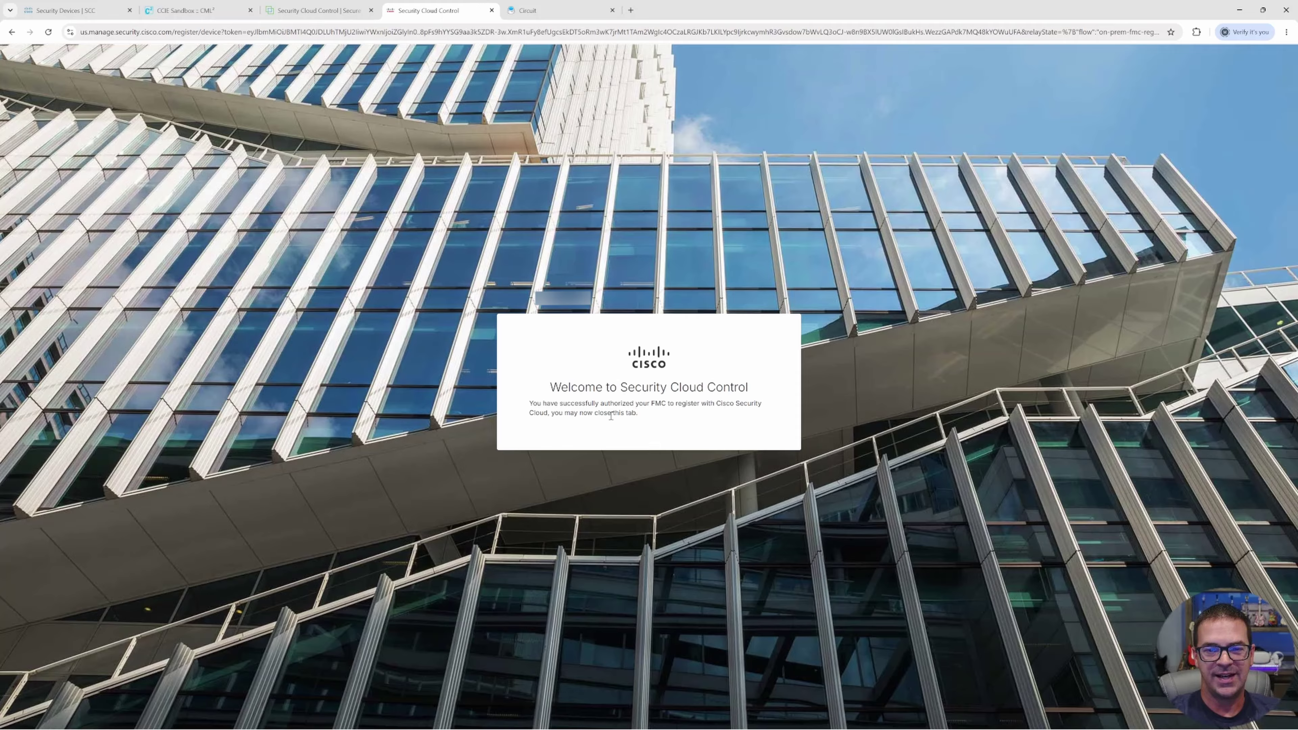
click(492, 10)
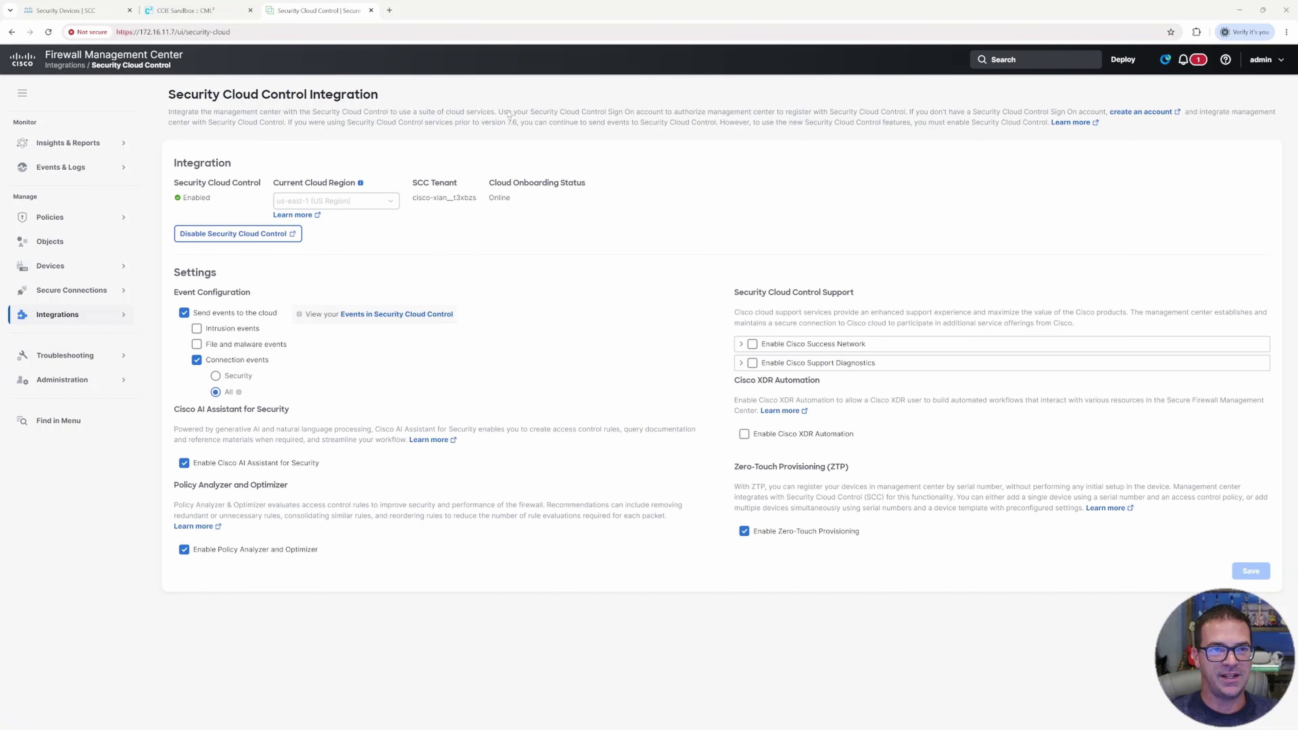
Check the Security Cloud Control status, SCC tenant and cloud onboarding status of the Firewall Management Center integration
click(213, 201)
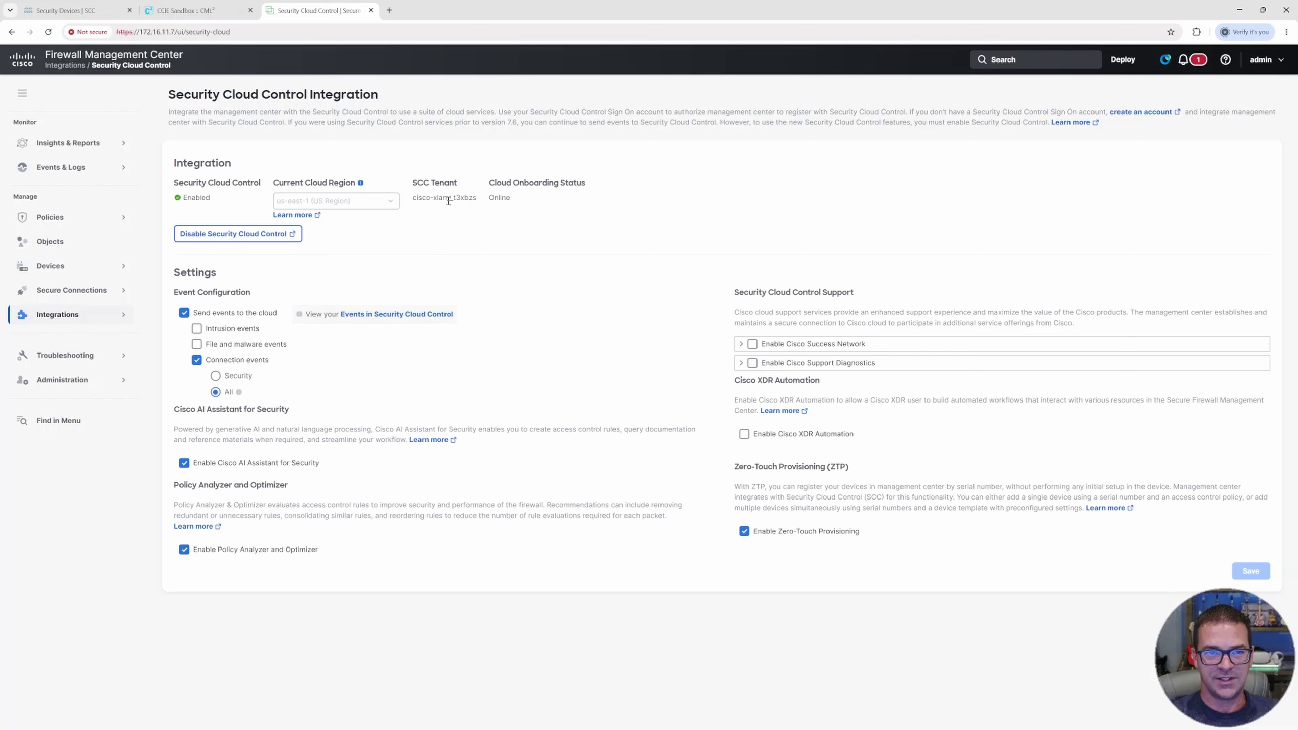
drag(426, 200, 451, 203)
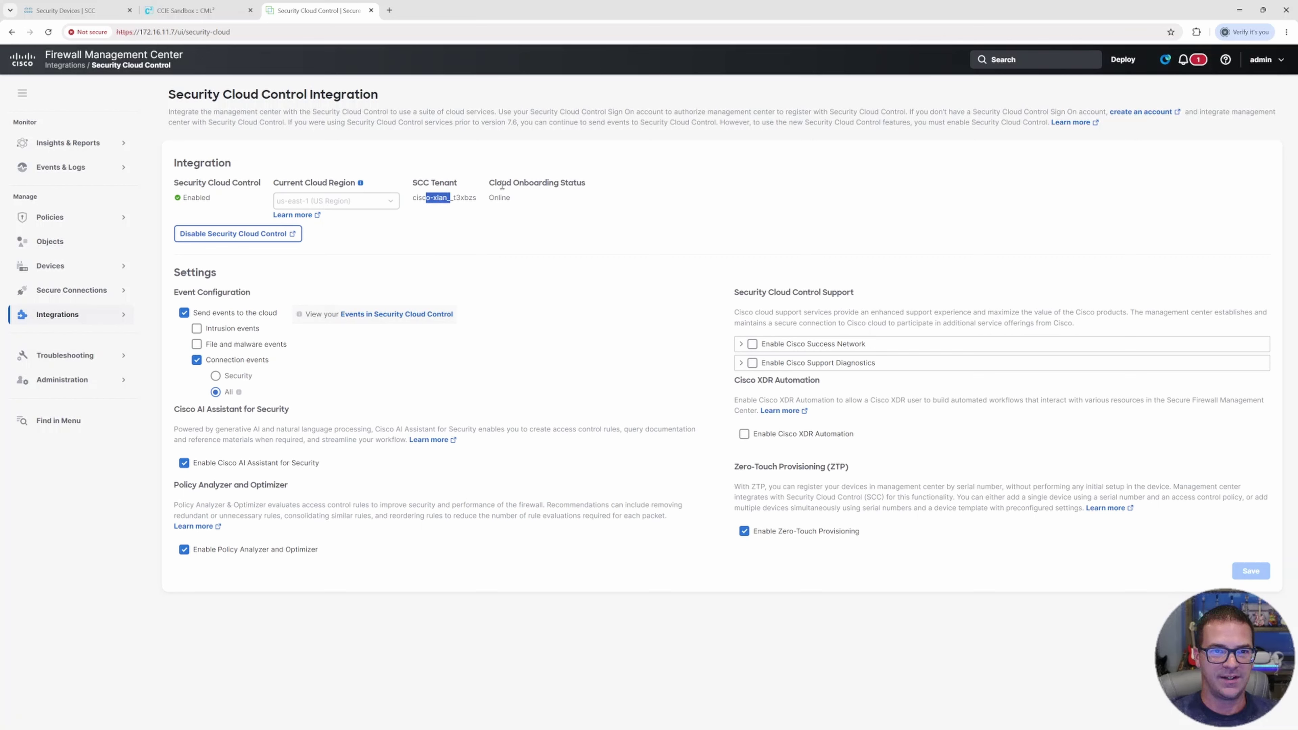
drag(491, 197, 515, 200)
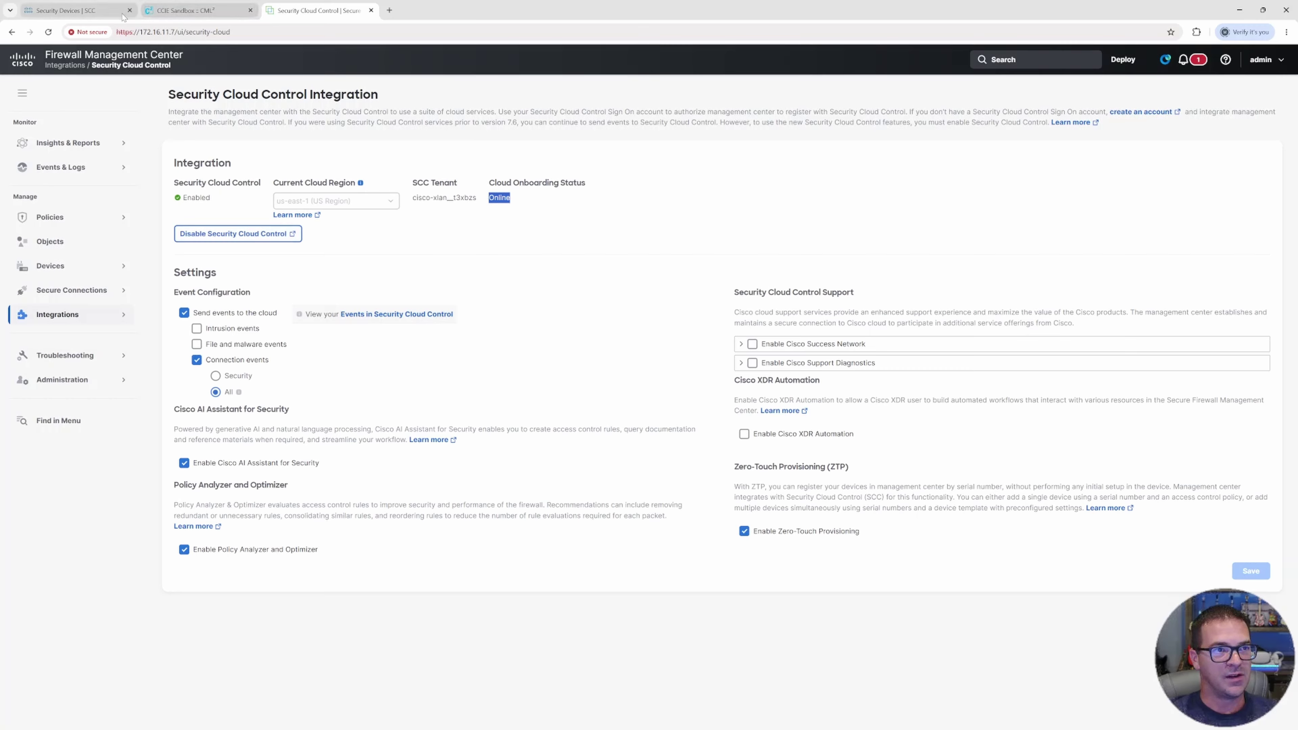
Switch to Security Cloud Control, refresh the security devices, deselect xlan-ftdv-01, and review then close the details of FMC-managed xlan-ftdv-02
click(102, 12)
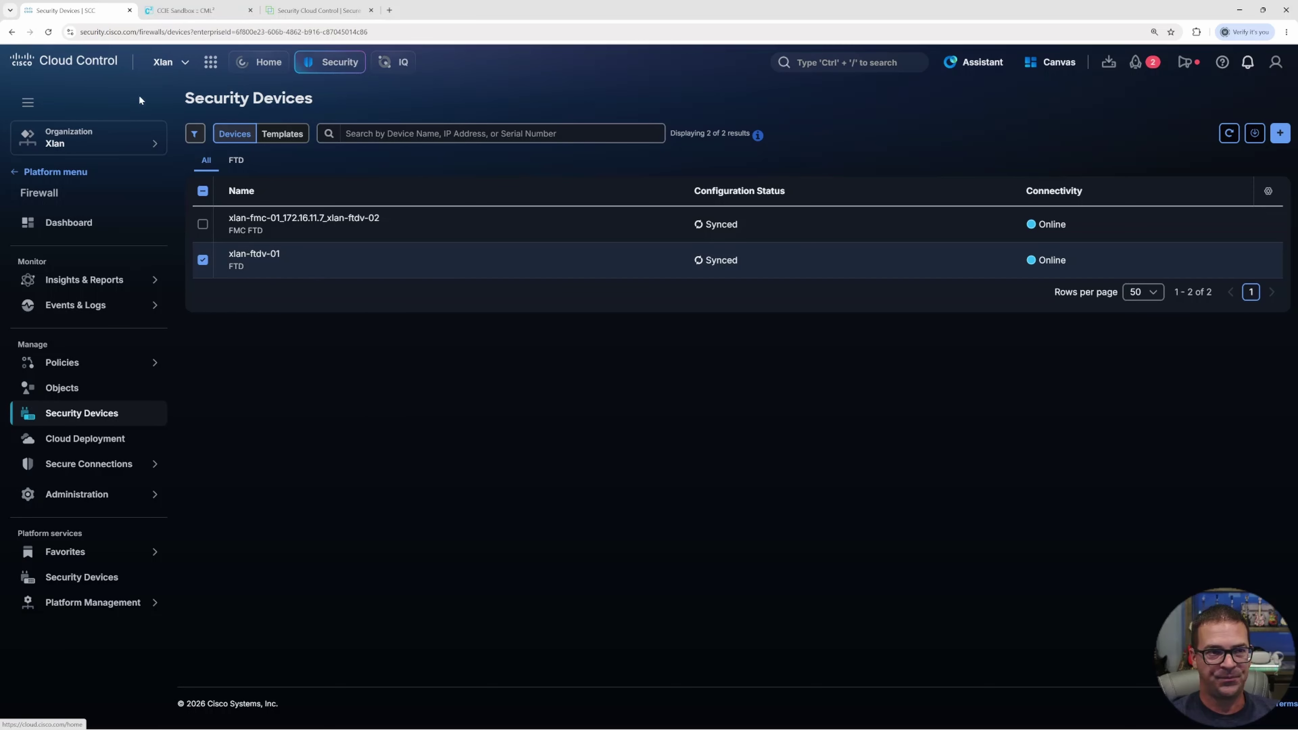
click(1228, 132)
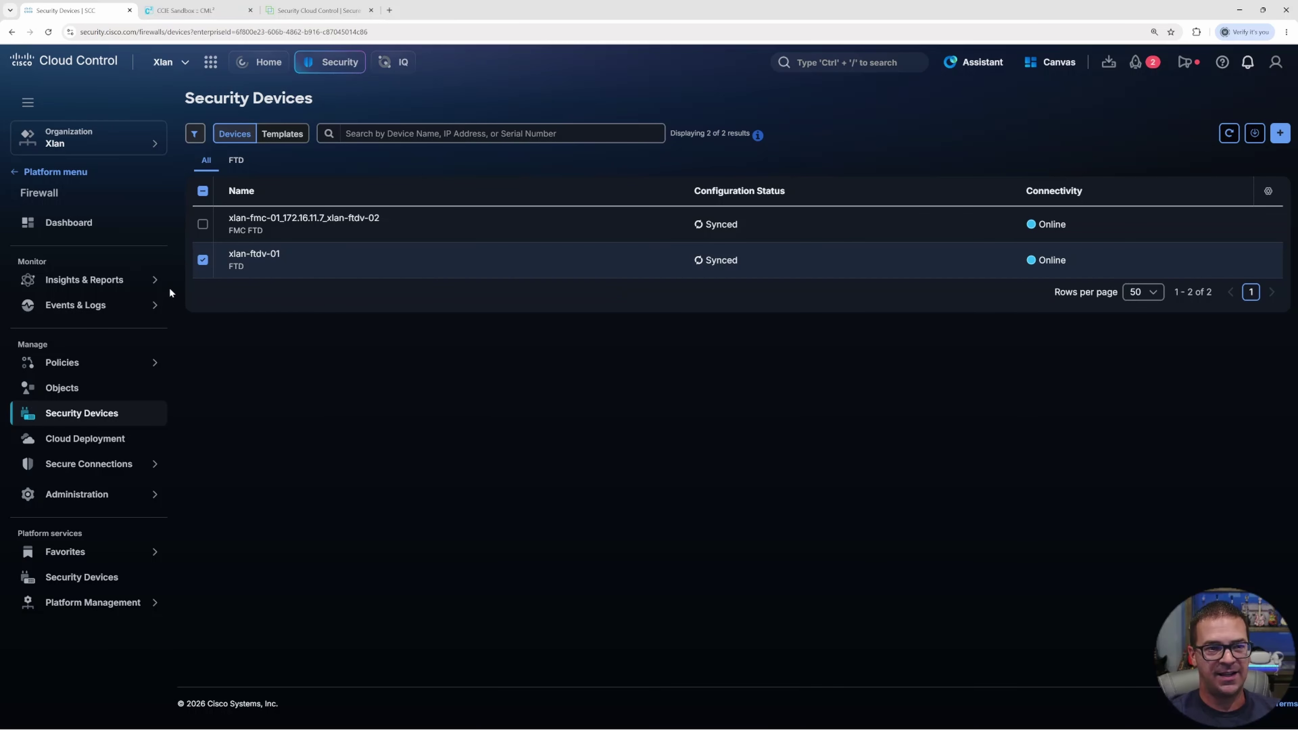
click(200, 262)
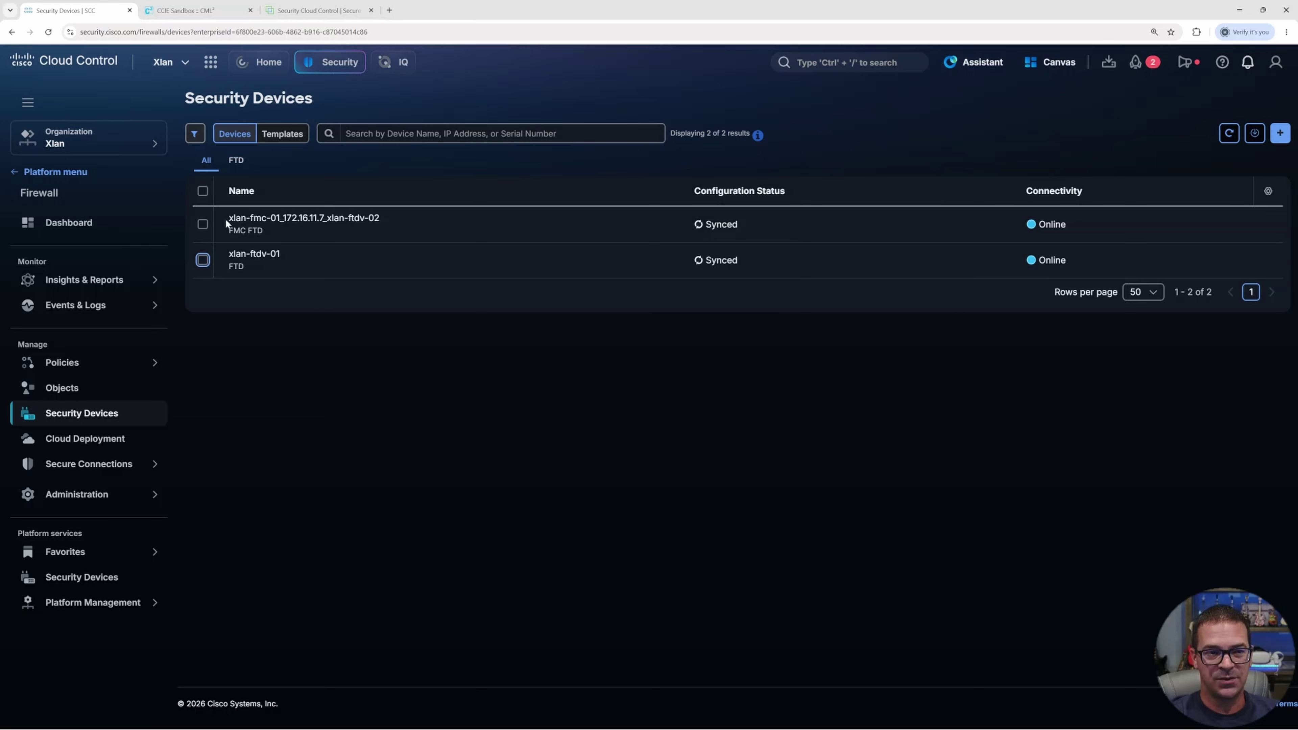
drag(227, 223, 281, 224)
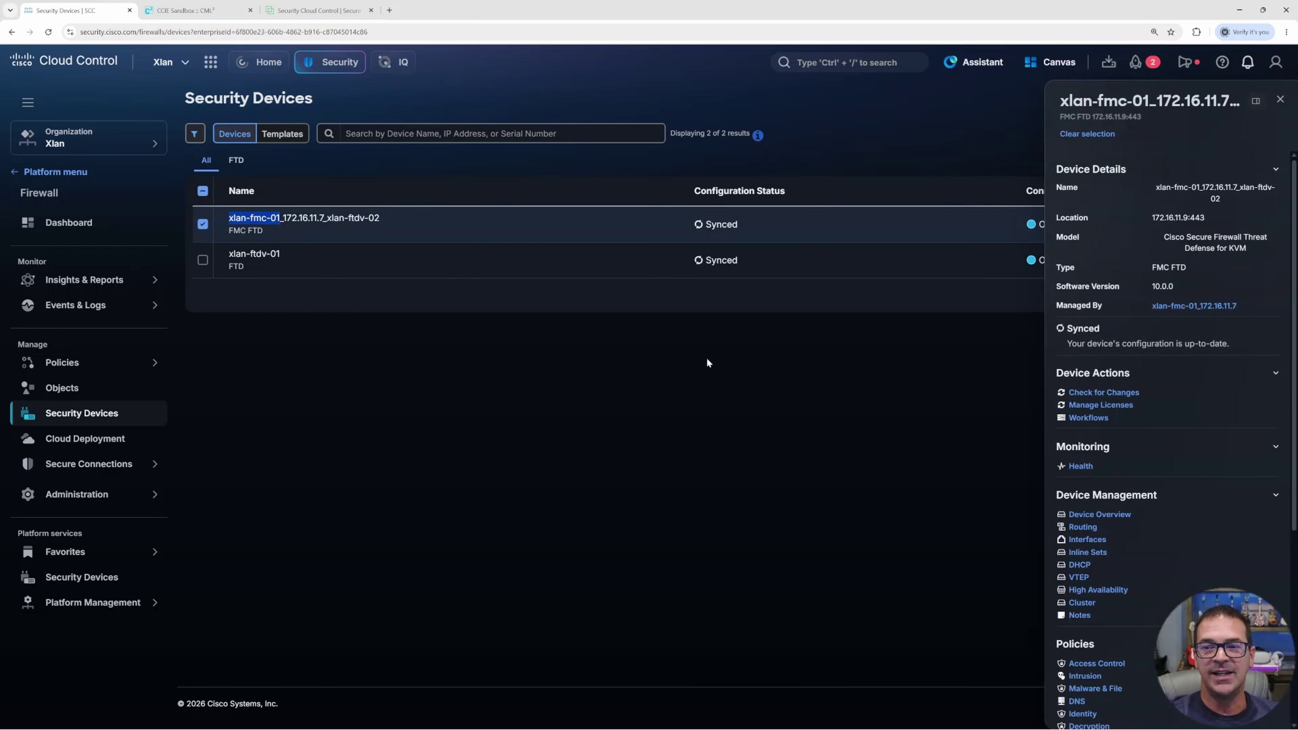
click(709, 373)
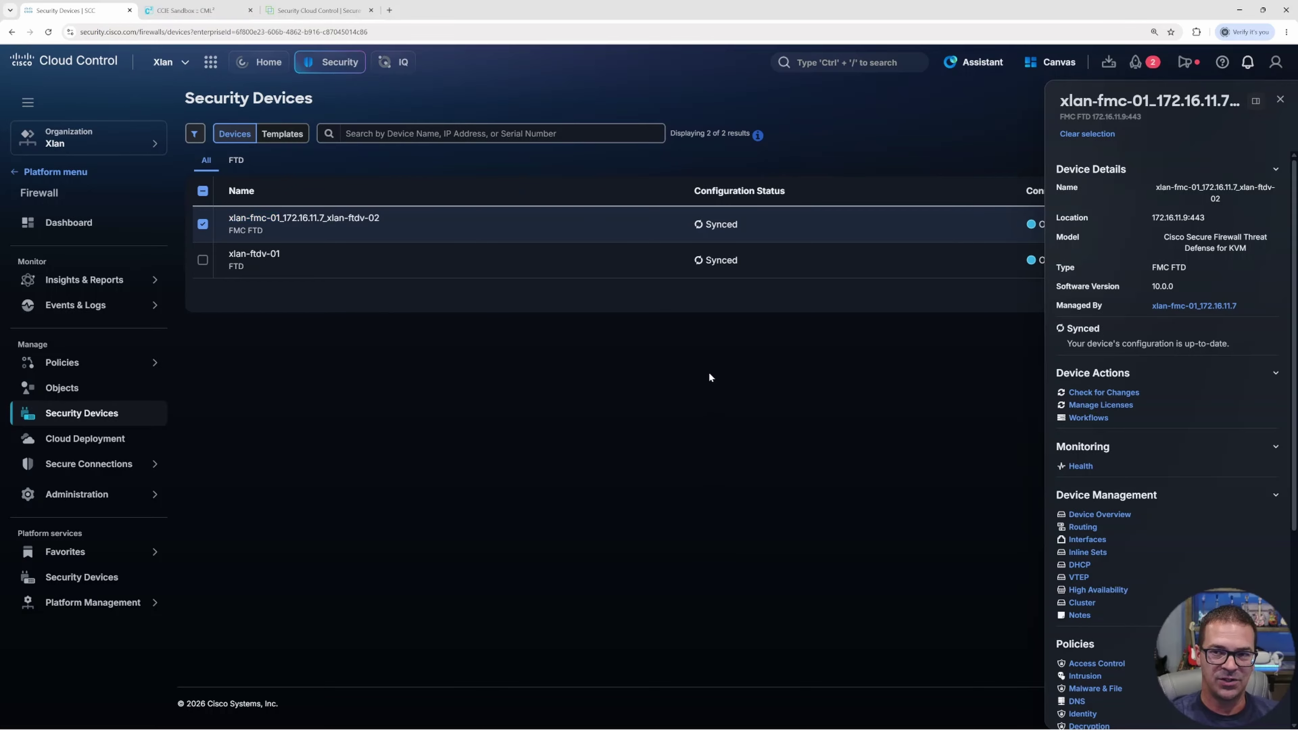
click(1280, 101)
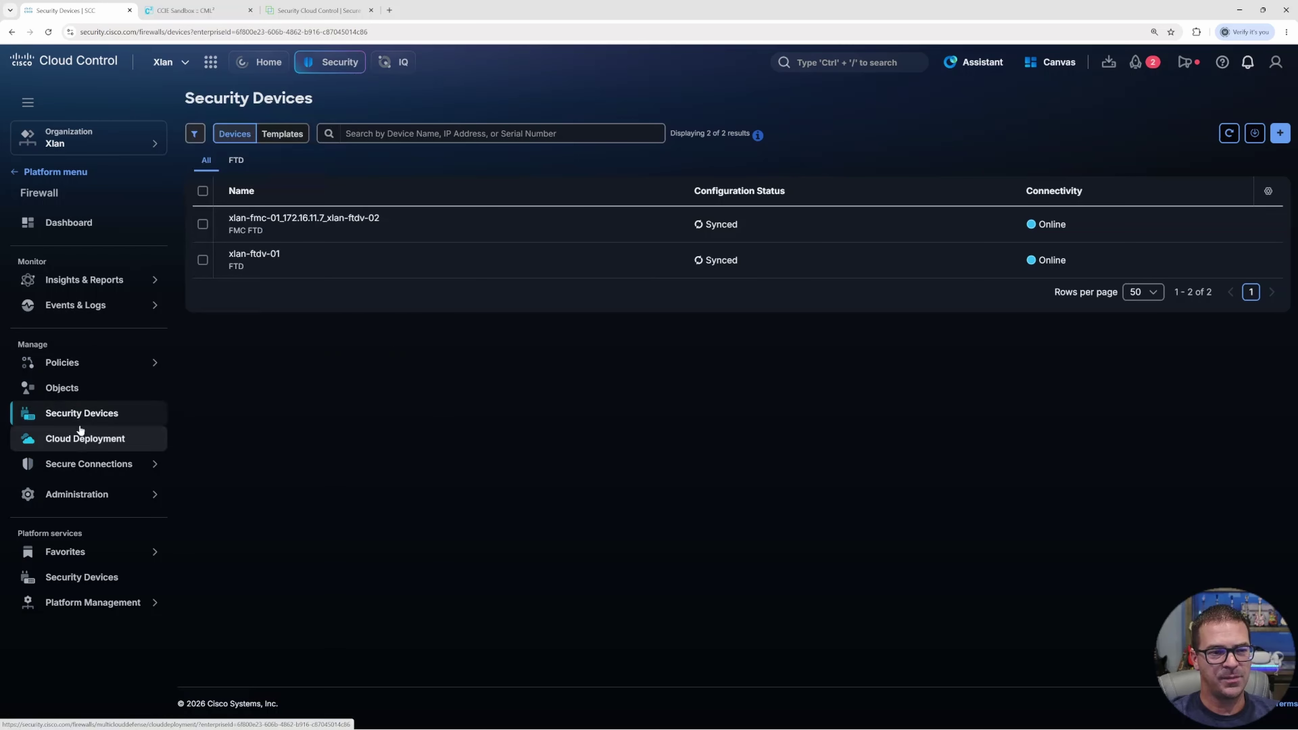
Open the Firewall Migration Tool from the firewall administration settings, read its description and dismiss it
click(102, 498)
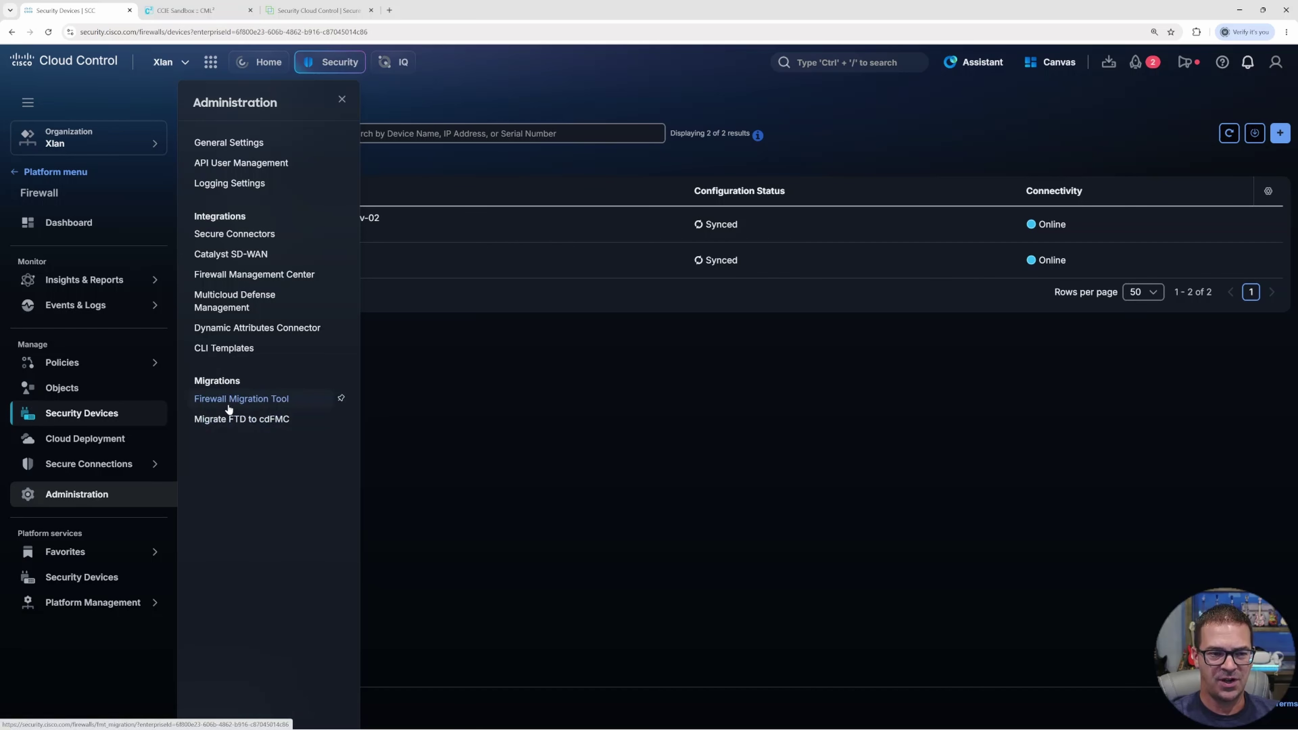
click(252, 401)
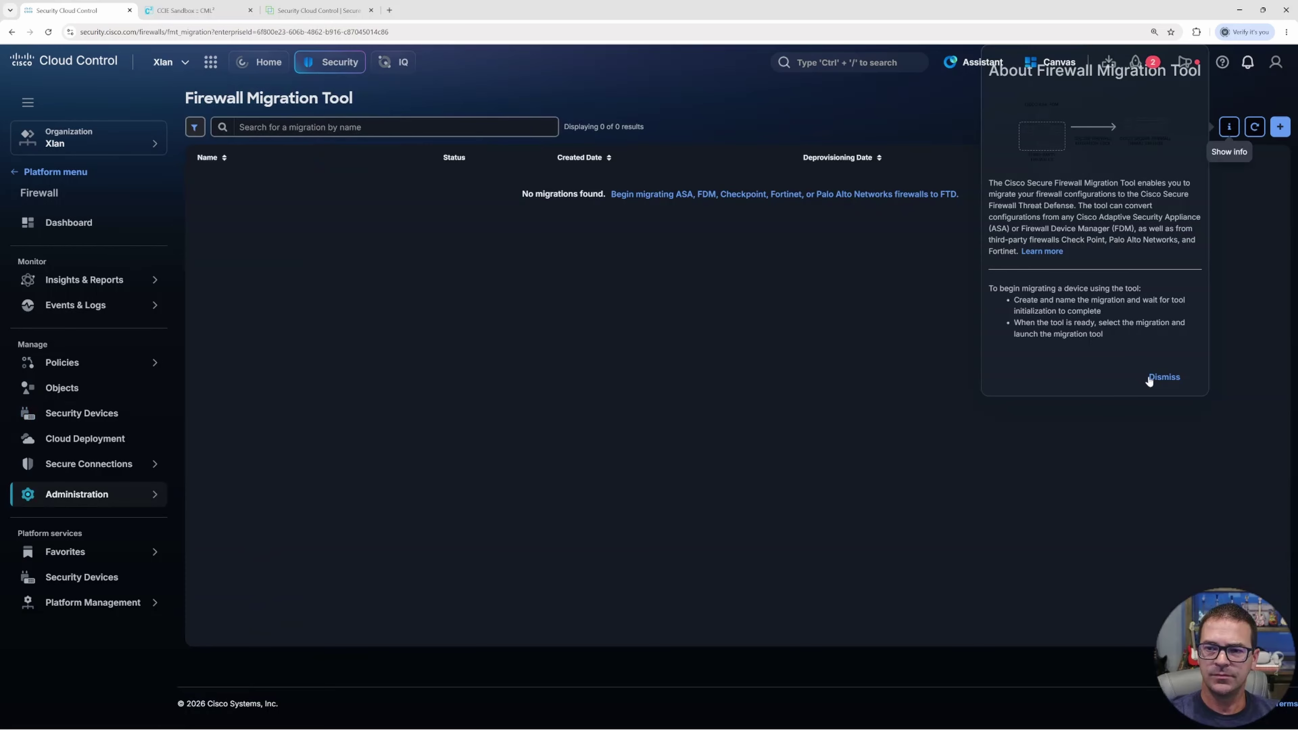
click(1162, 377)
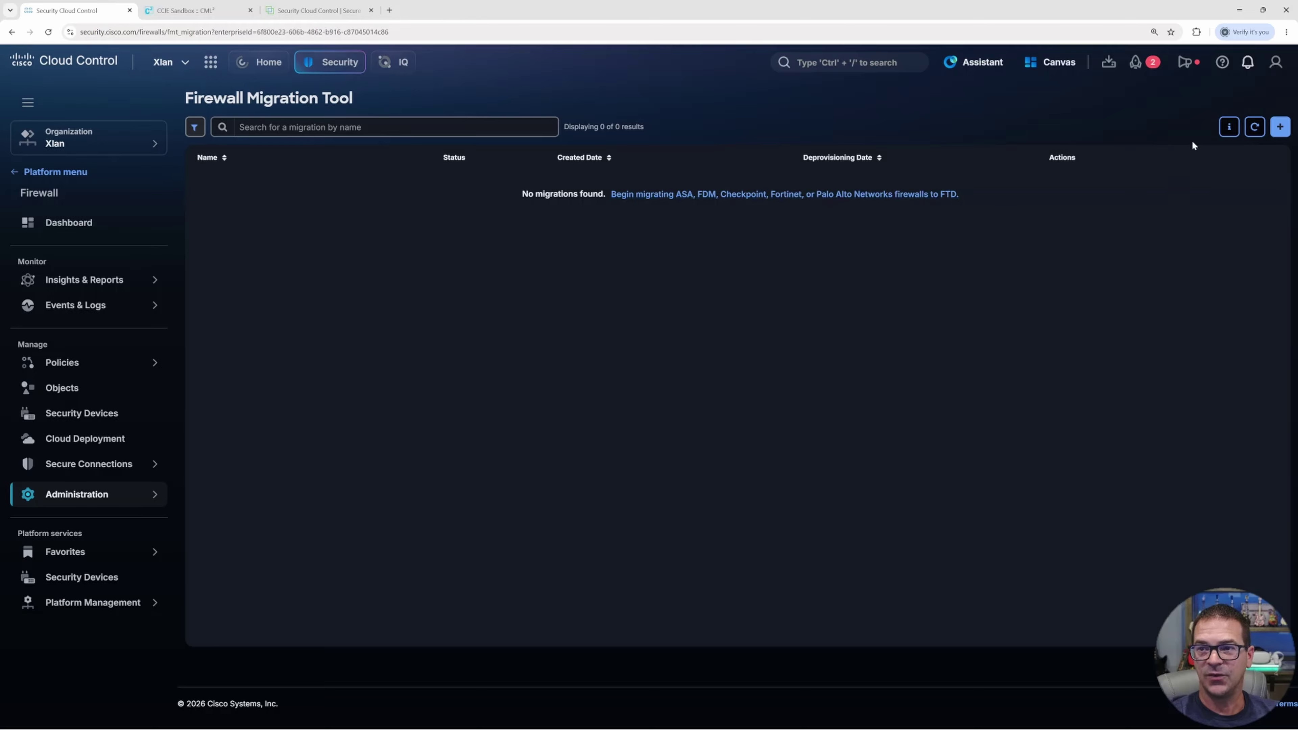
click(1228, 126)
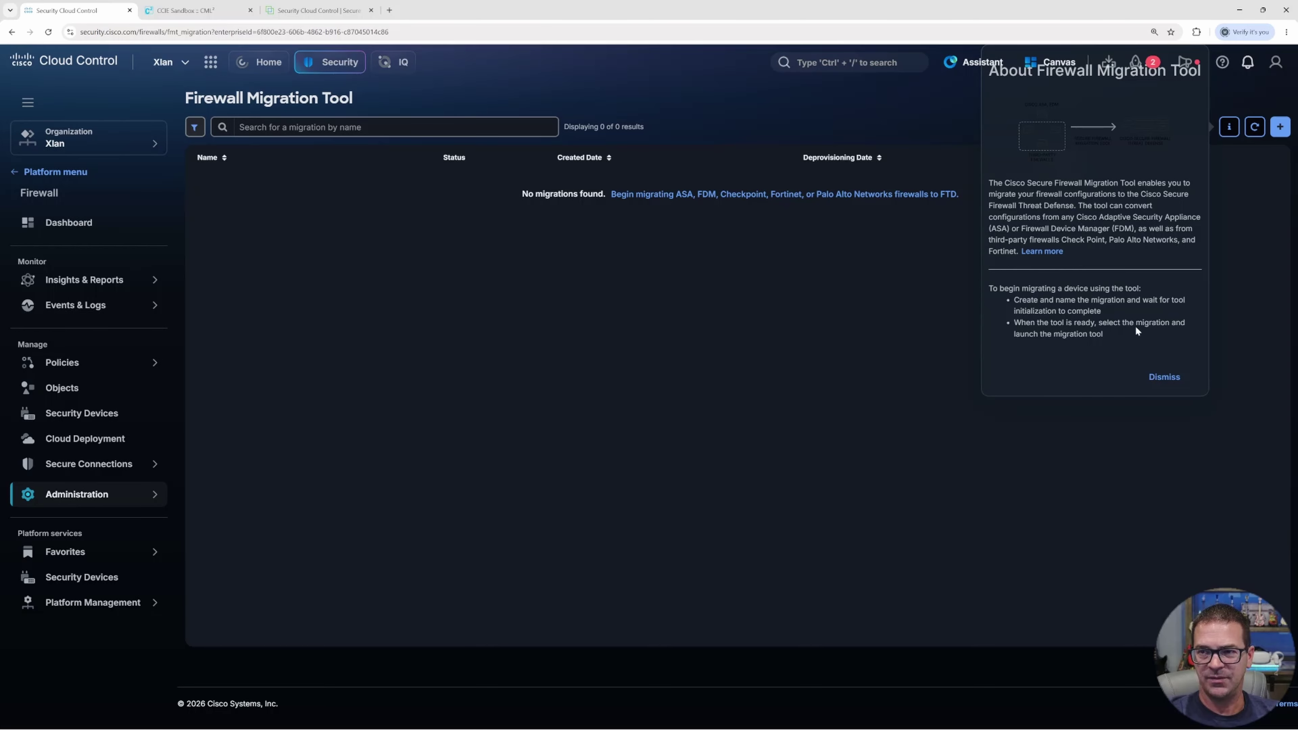
click(1163, 376)
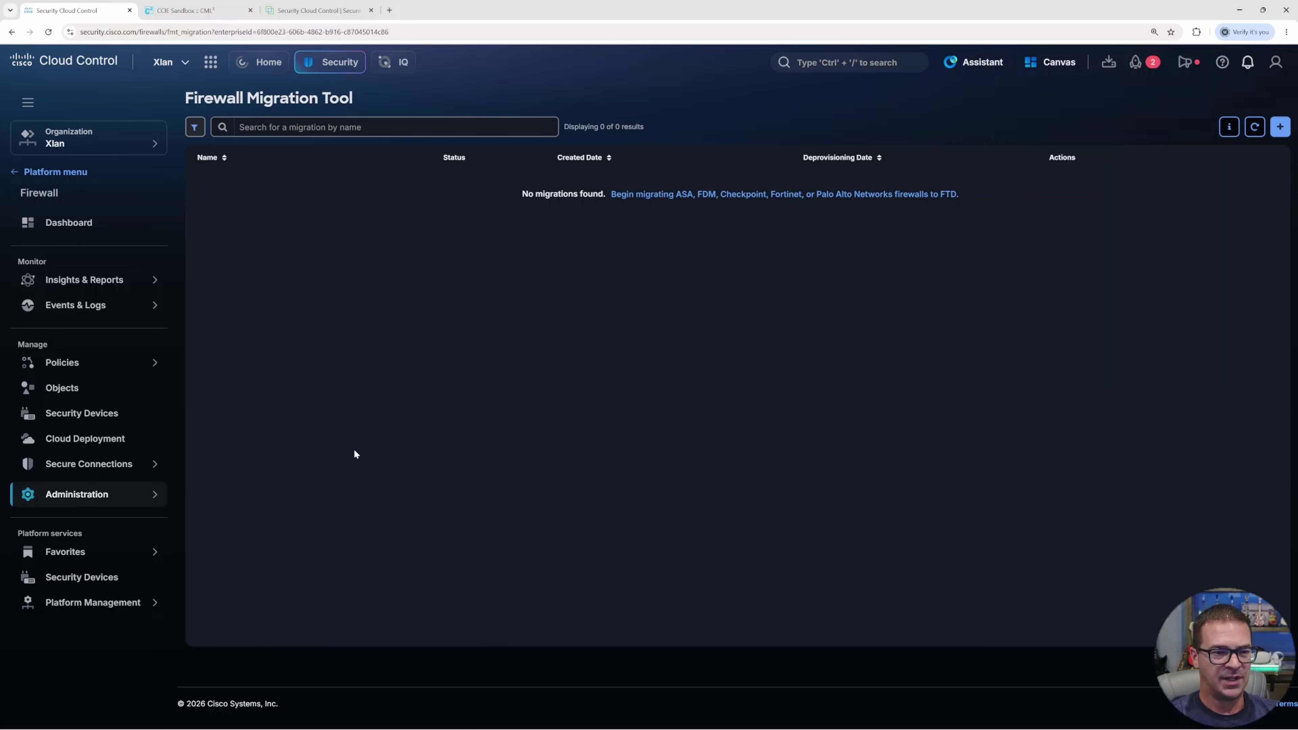
Open Migrate FTD to cdFMC and begin an FTD migration to the cloud
click(107, 495)
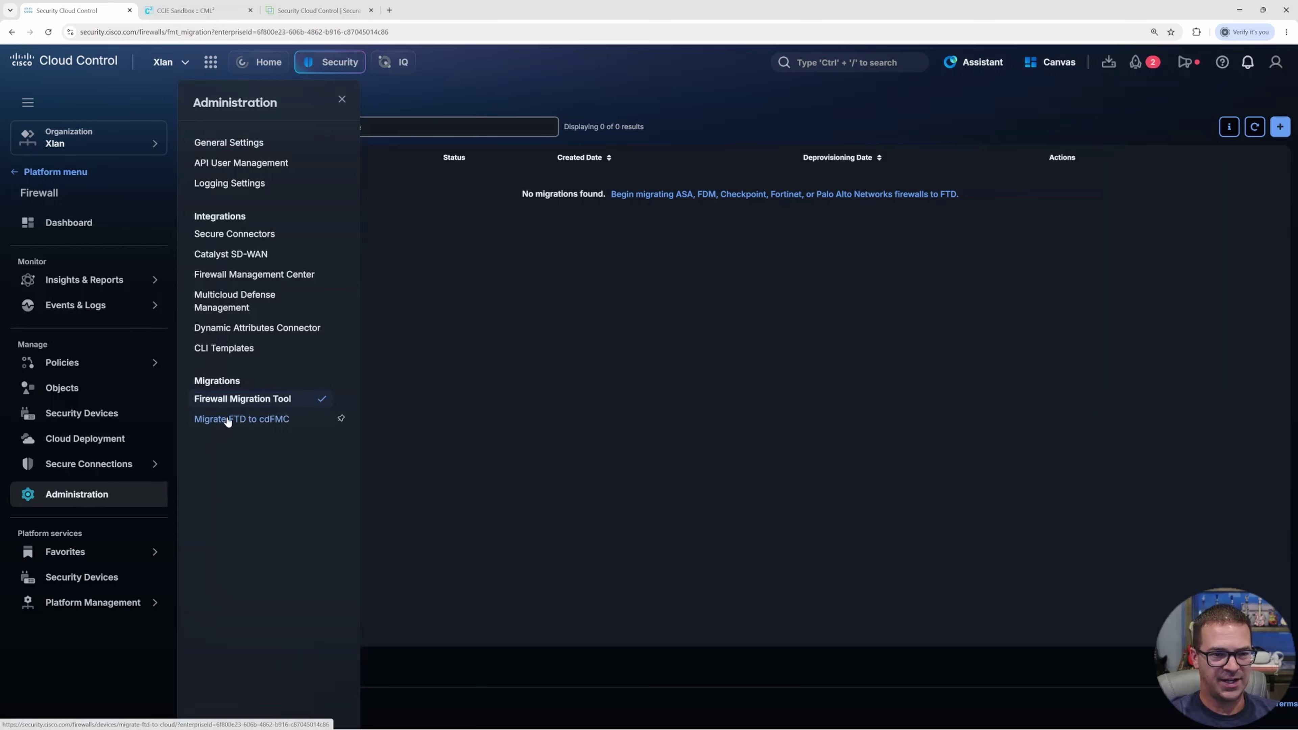
click(278, 421)
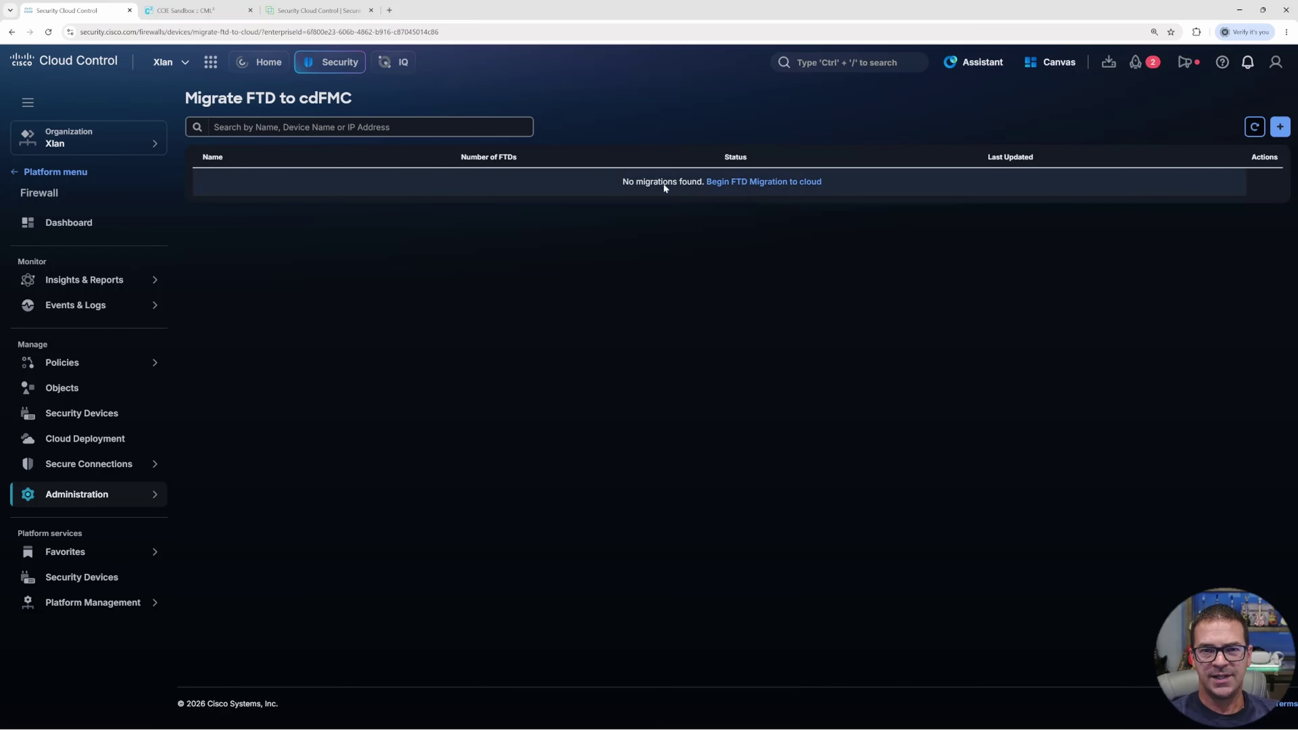
click(759, 183)
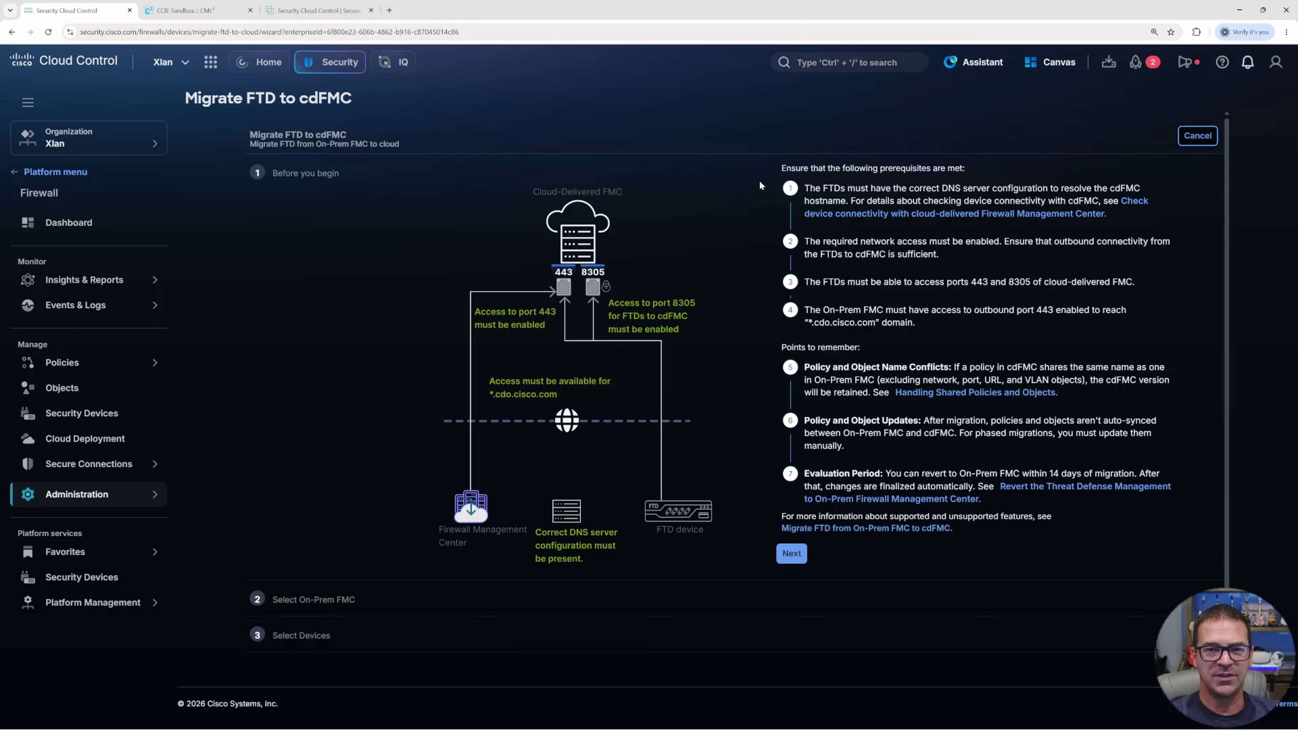